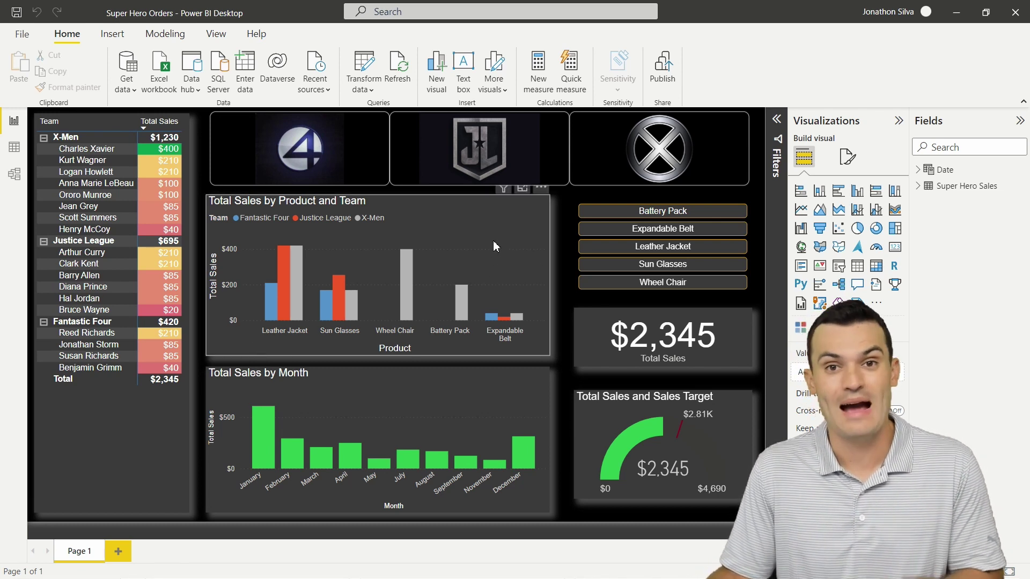
# Review the report's data source settings and view the files in the Super Hero Order Data library on the SharePoint site.
pyautogui.click(372, 90)
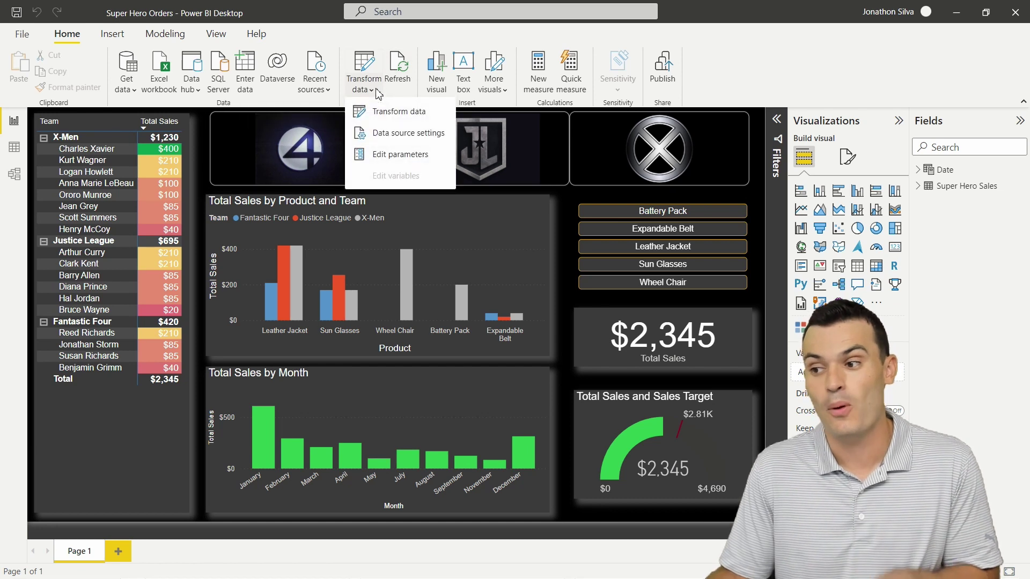
pyautogui.click(443, 139)
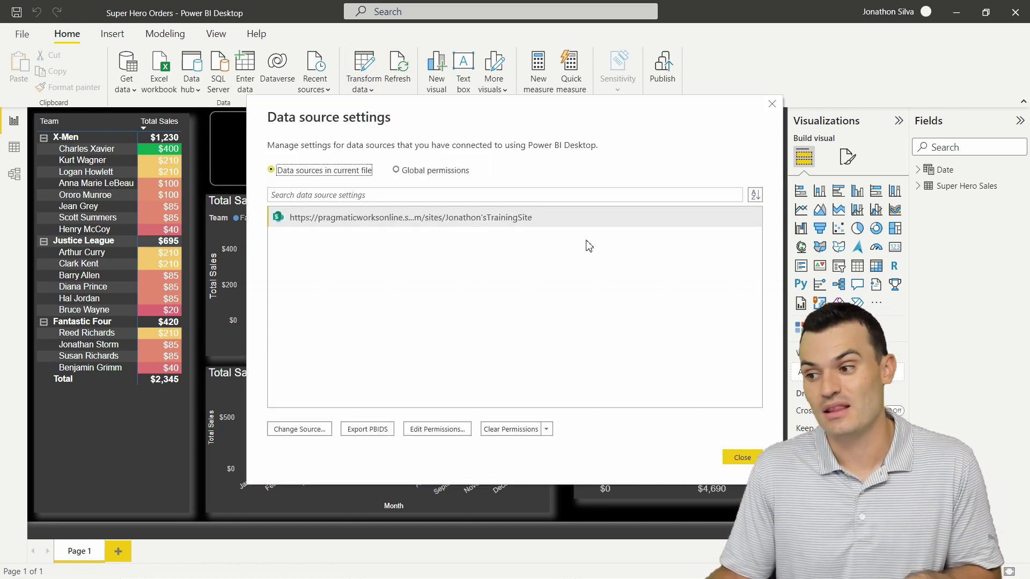
pyautogui.click(742, 458)
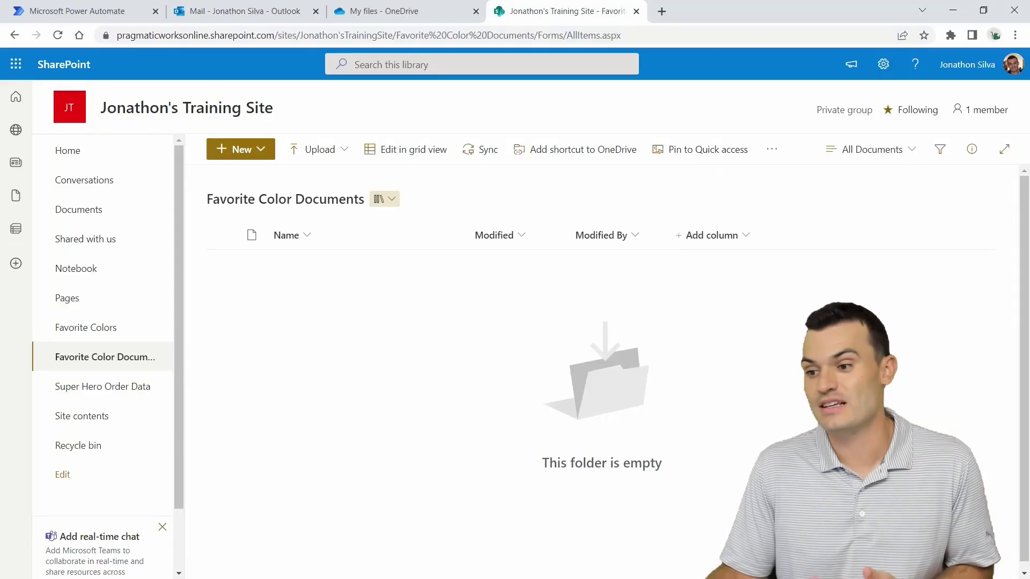
pyautogui.click(119, 388)
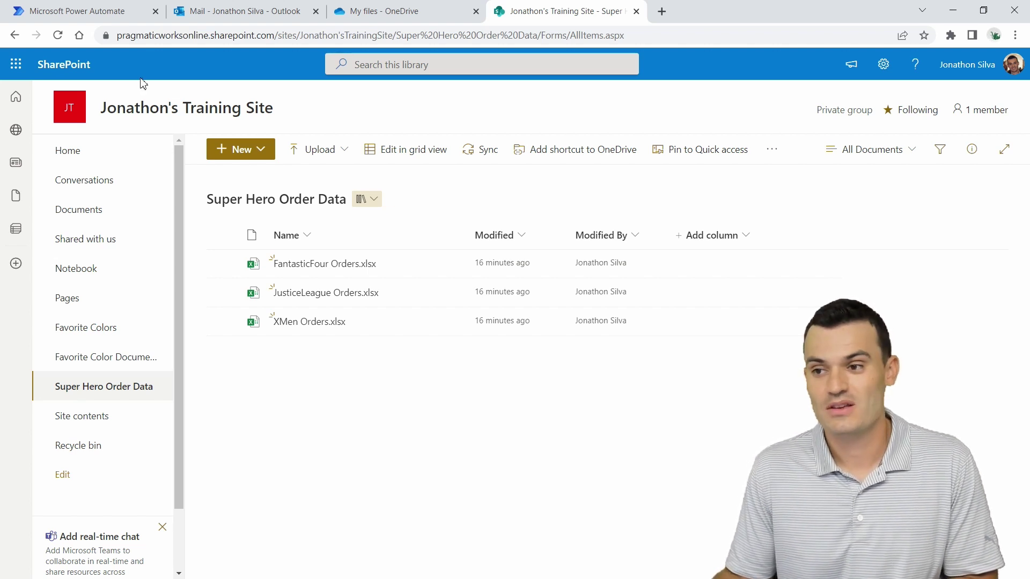
# Switch to Power Automate and start an automated cloud flow named "Save Email Attachments to SharePoint to Update Power BI".
pyautogui.click(86, 10)
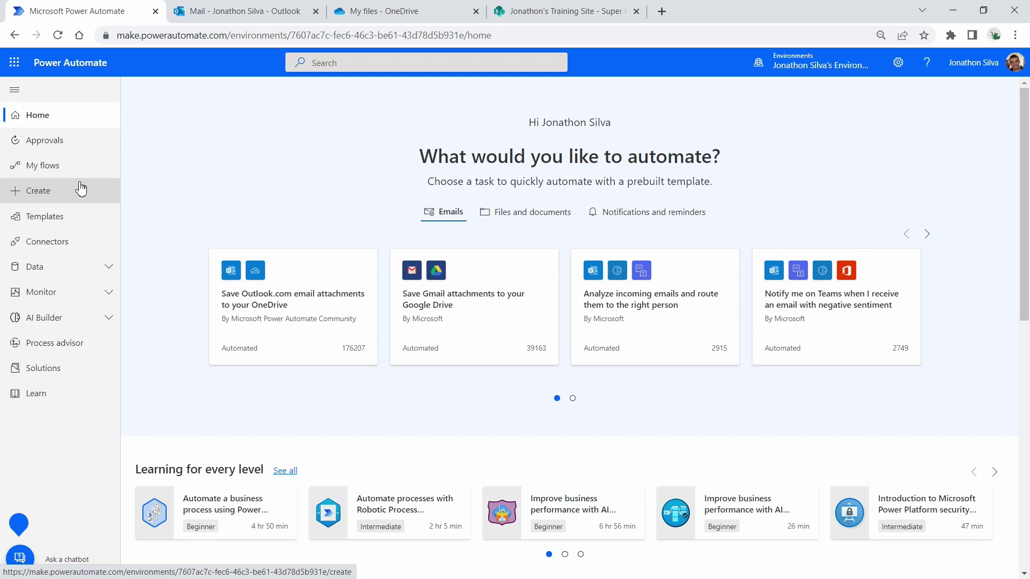
pyautogui.click(33, 192)
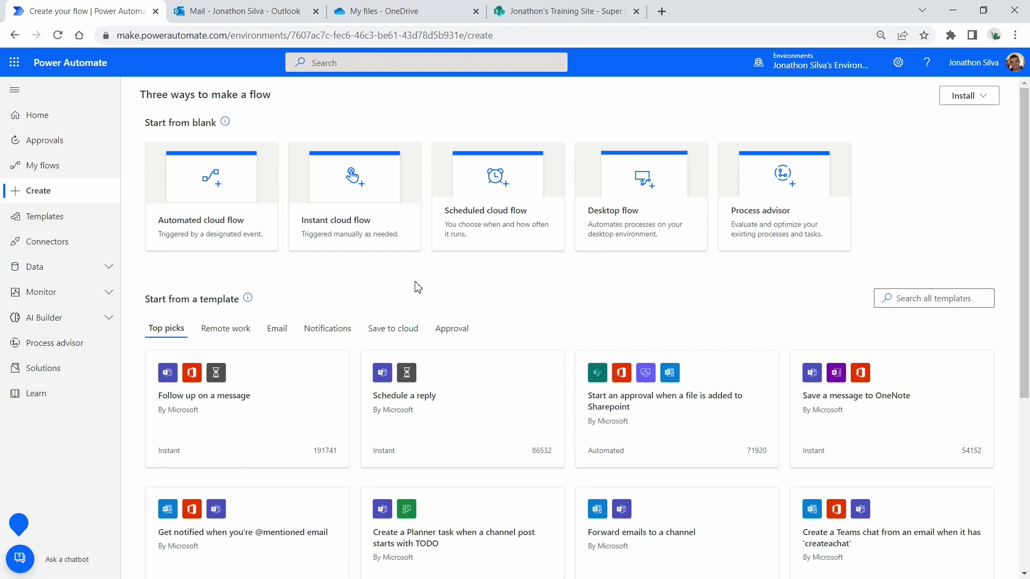
pyautogui.click(221, 208)
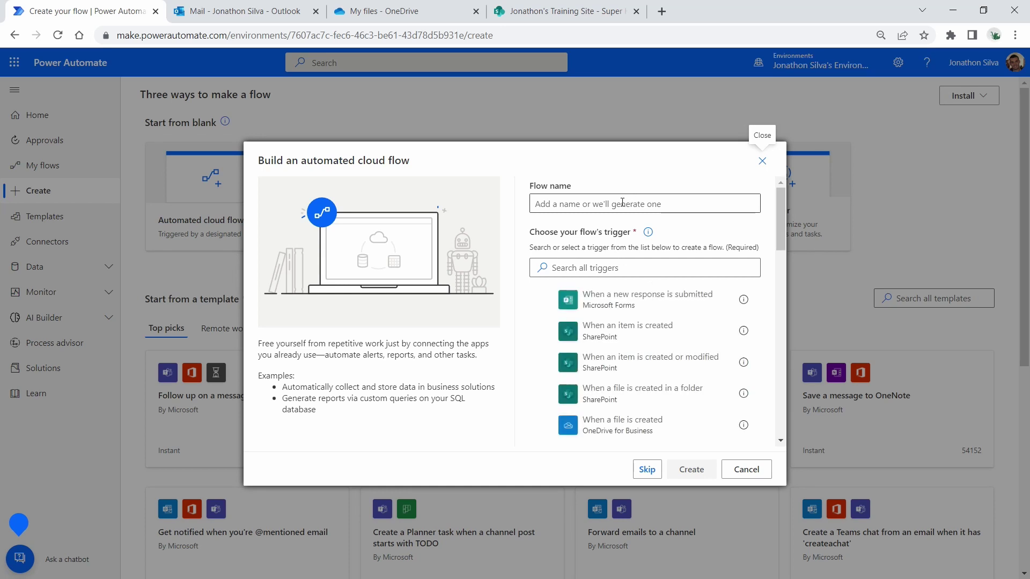
pyautogui.click(622, 203)
pyautogui.write('Save Emai')
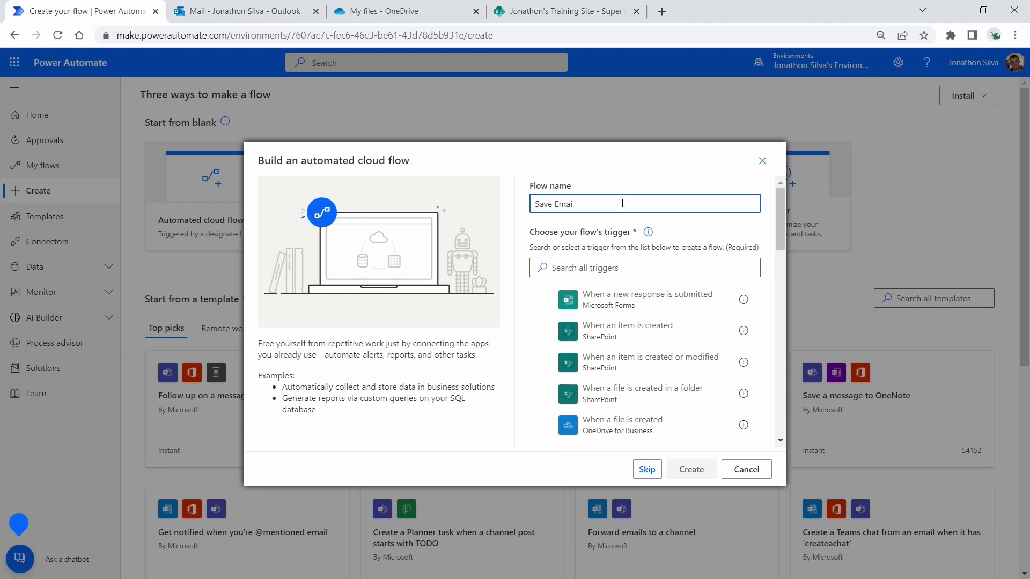
pyautogui.write('l Attach')
pyautogui.write('pdate Powr')
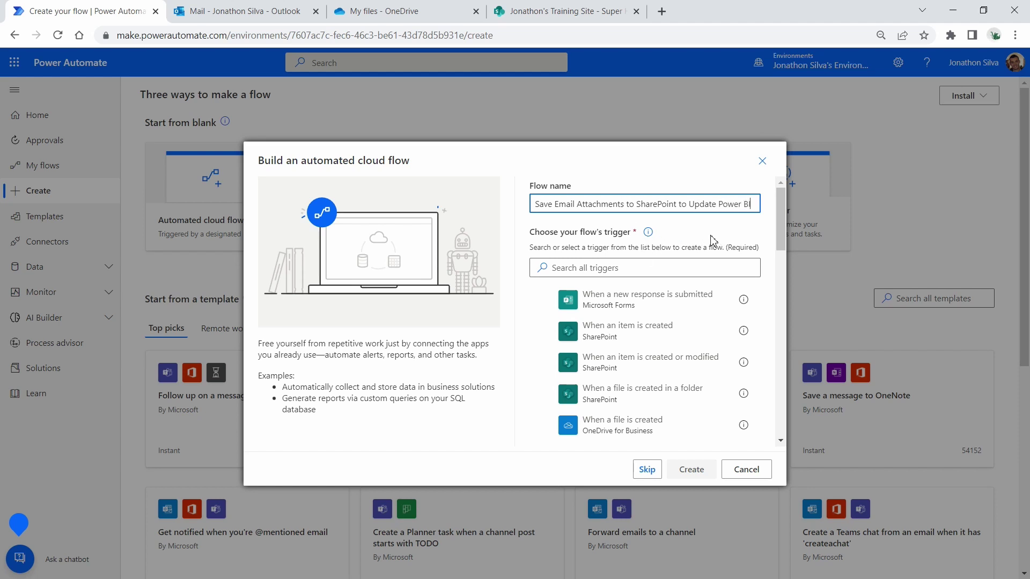
# Choose the Office 365 Outlook trigger "When a new email arrives (V3)" and create the flow.
pyautogui.click(593, 268)
pyautogui.write('when a new email')
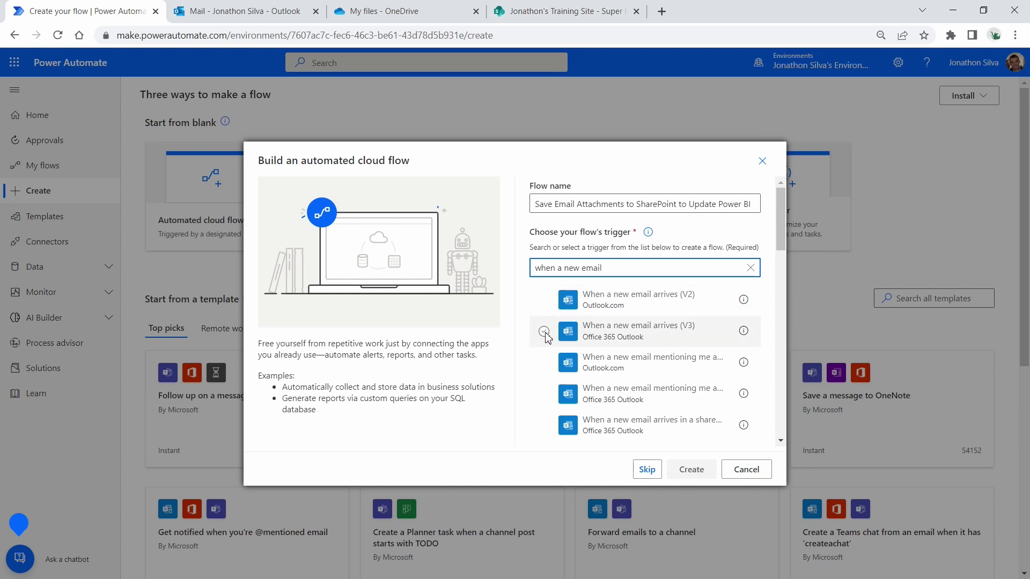
pyautogui.click(544, 331)
pyautogui.click(700, 475)
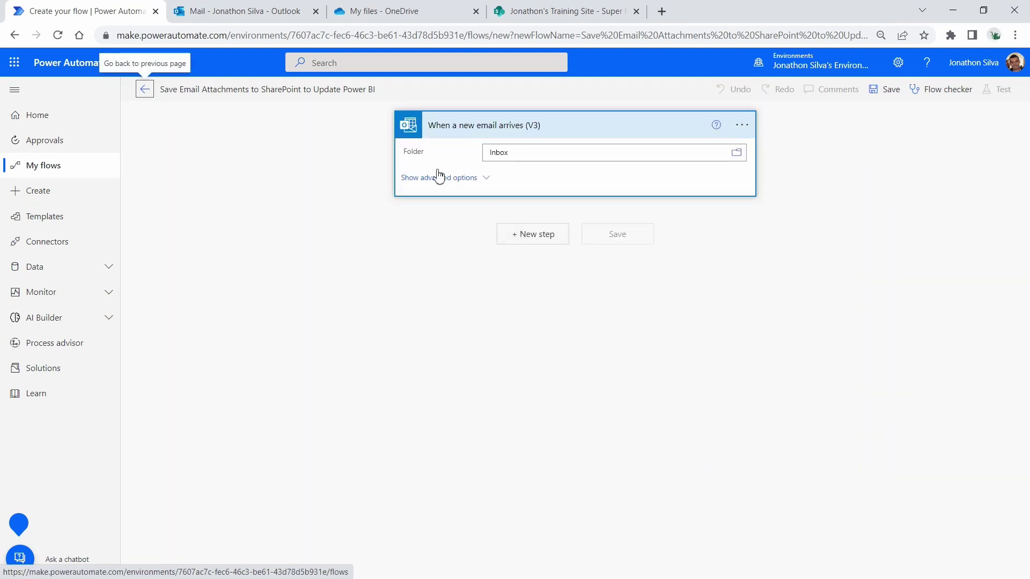
# Set the email trigger's Include Attachments and Only with Attachments to Yes, and its Subject Filter to "Super Hero Order".
pyautogui.click(490, 180)
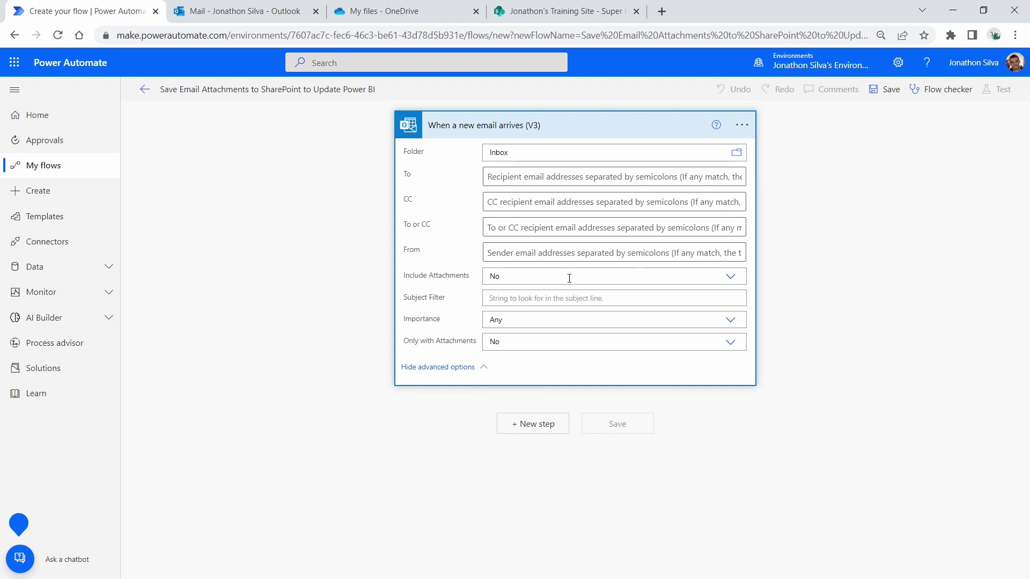
pyautogui.click(731, 277)
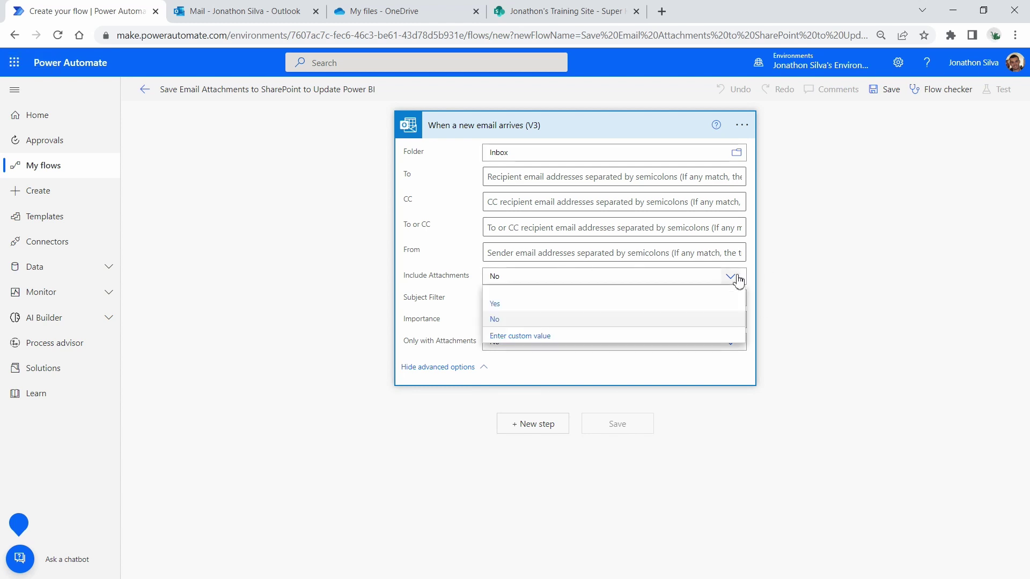
pyautogui.click(511, 305)
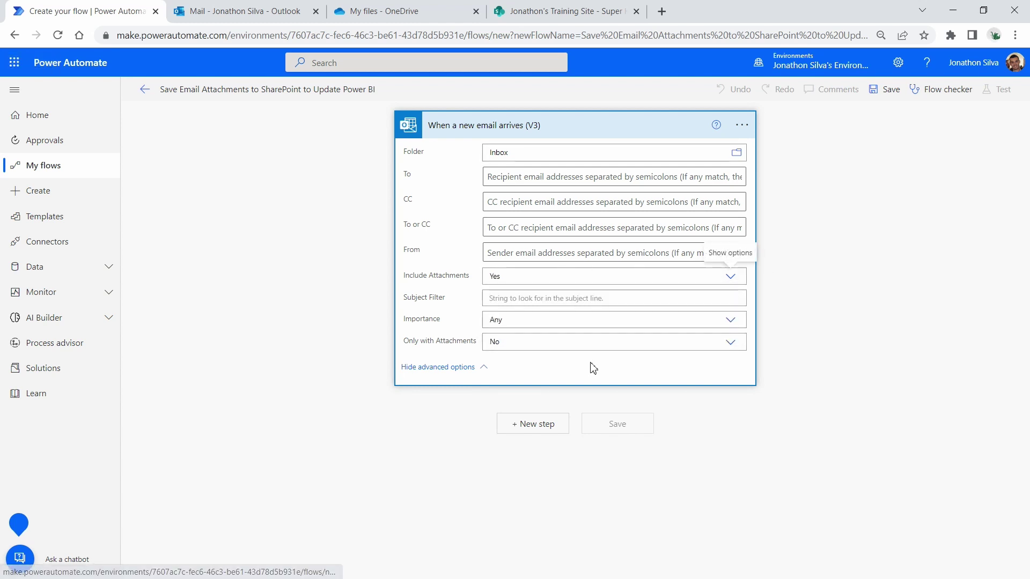
pyautogui.click(732, 344)
pyautogui.click(519, 374)
pyautogui.click(526, 304)
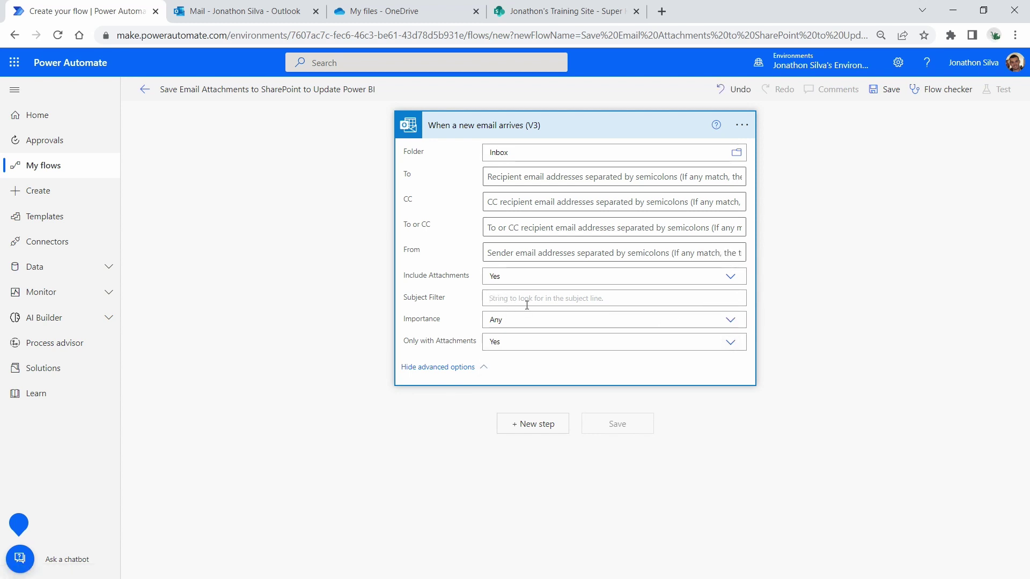
pyautogui.write('Super Hero Order')
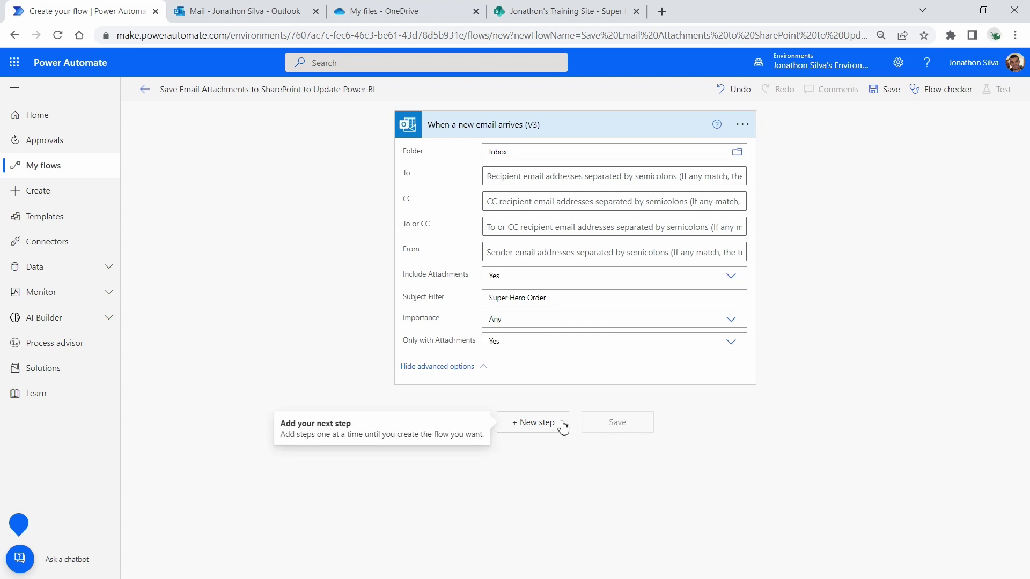
# Add the Office 365 Outlook action Get Attachment (V2) after the email trigger.
pyautogui.click(534, 423)
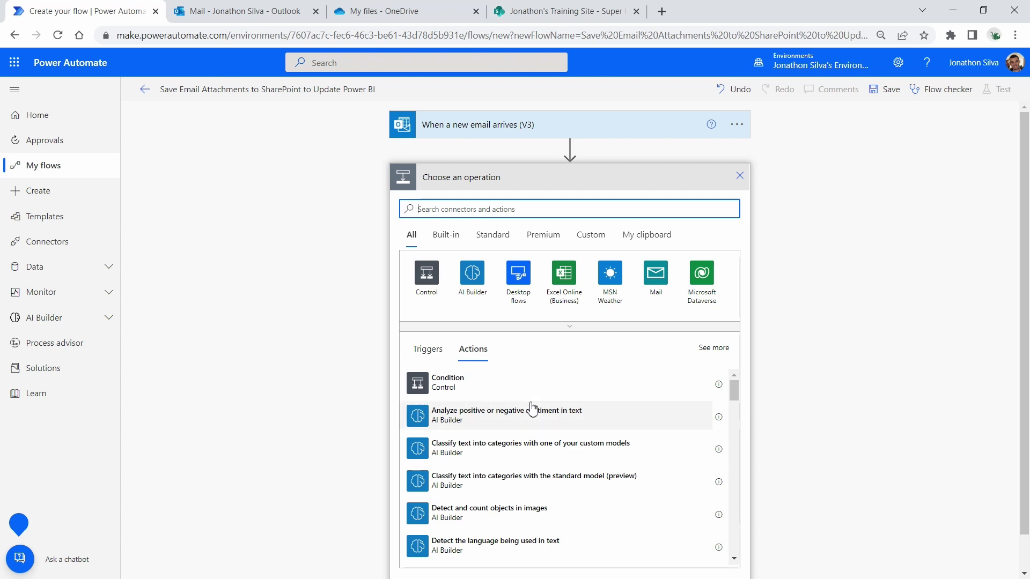
pyautogui.write('get attachment')
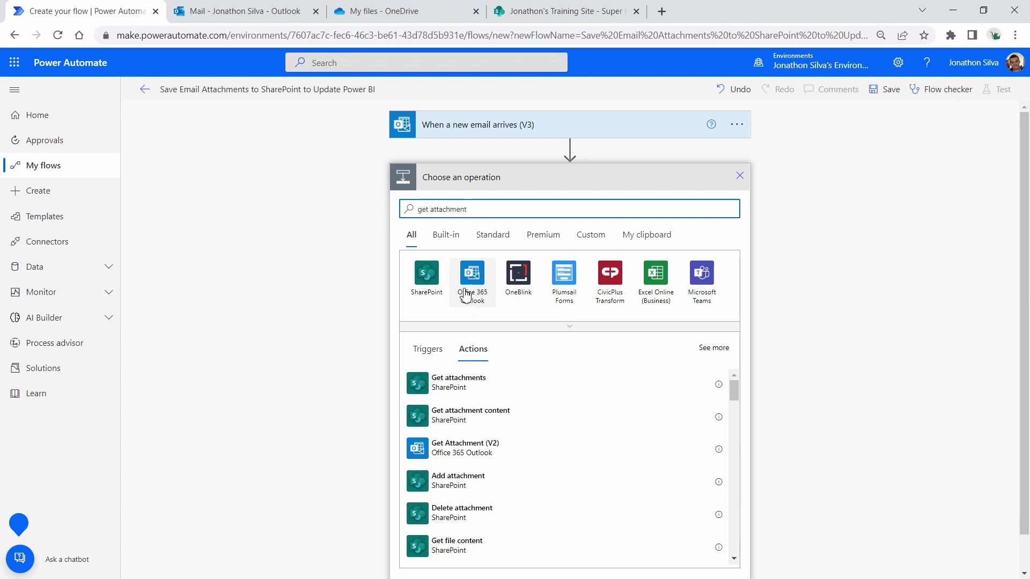
pyautogui.scroll(-1, 467, 293)
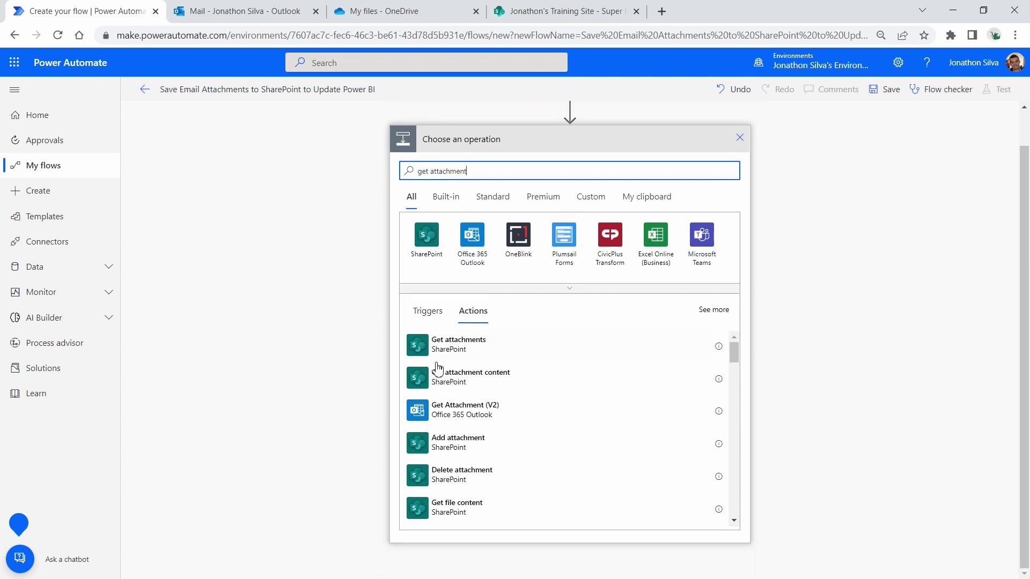
pyautogui.click(515, 416)
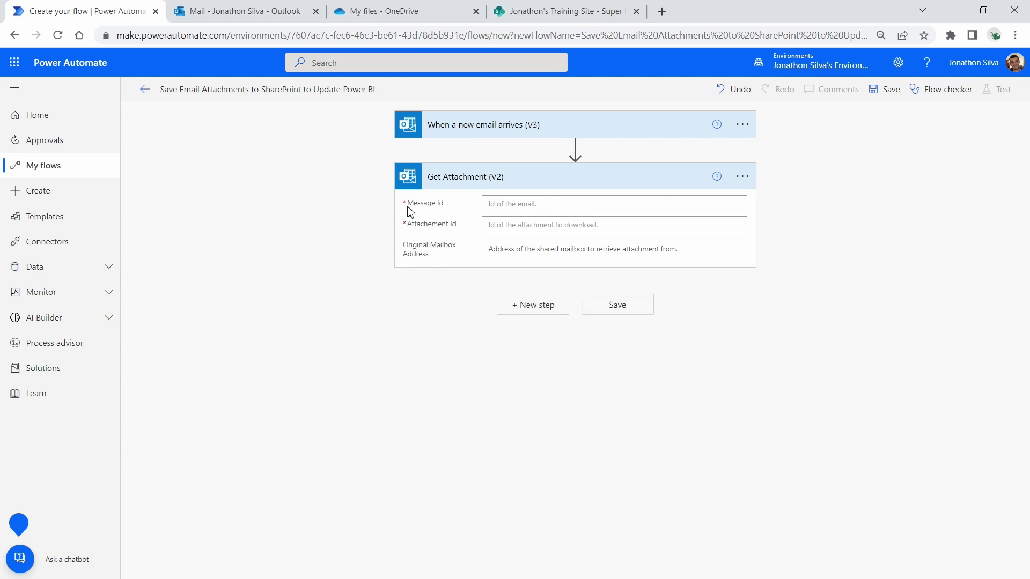
# Fill the Get Attachment action's Message Id with the trigger's Message Id dynamic content.
pyautogui.click(534, 207)
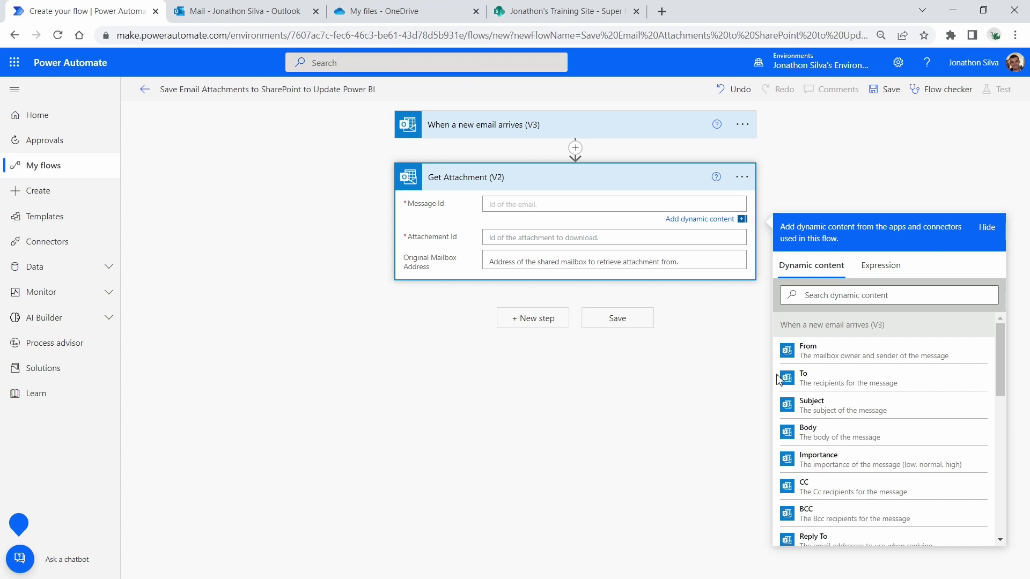
pyautogui.scroll(-3, 882, 383)
pyautogui.scroll(-1, 882, 383)
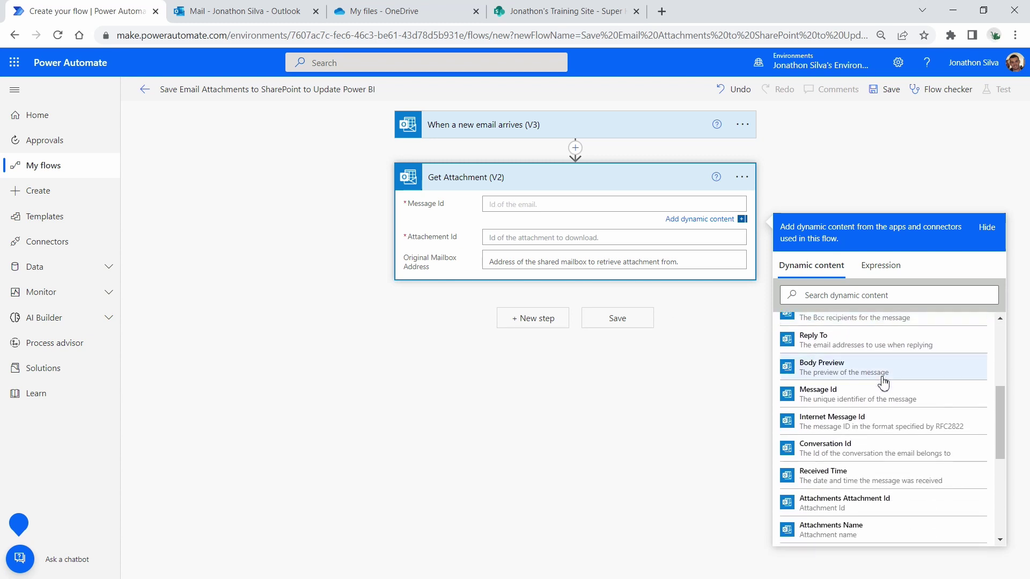
pyautogui.click(872, 399)
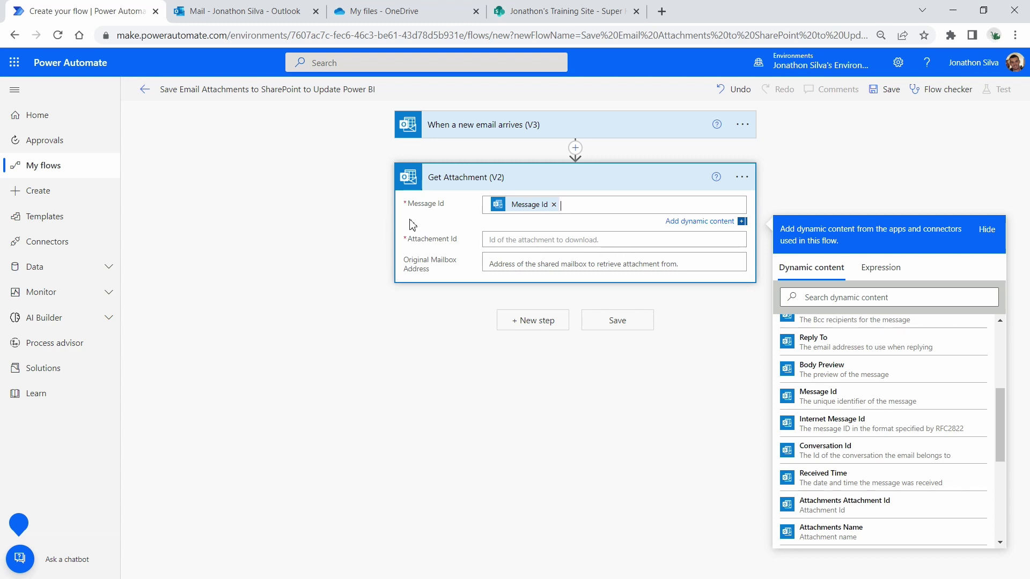
# Fill the Get Attachment action's attachment ID with the trigger's Attachments Attachment Id dynamic content.
pyautogui.click(536, 239)
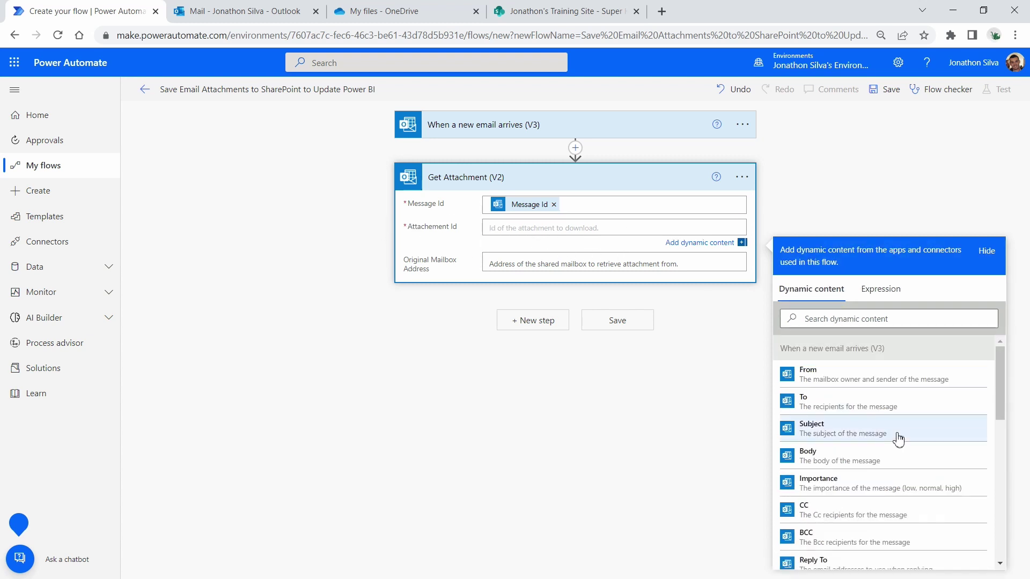
pyautogui.scroll(-4, 882, 478)
pyautogui.scroll(-4, 875, 413)
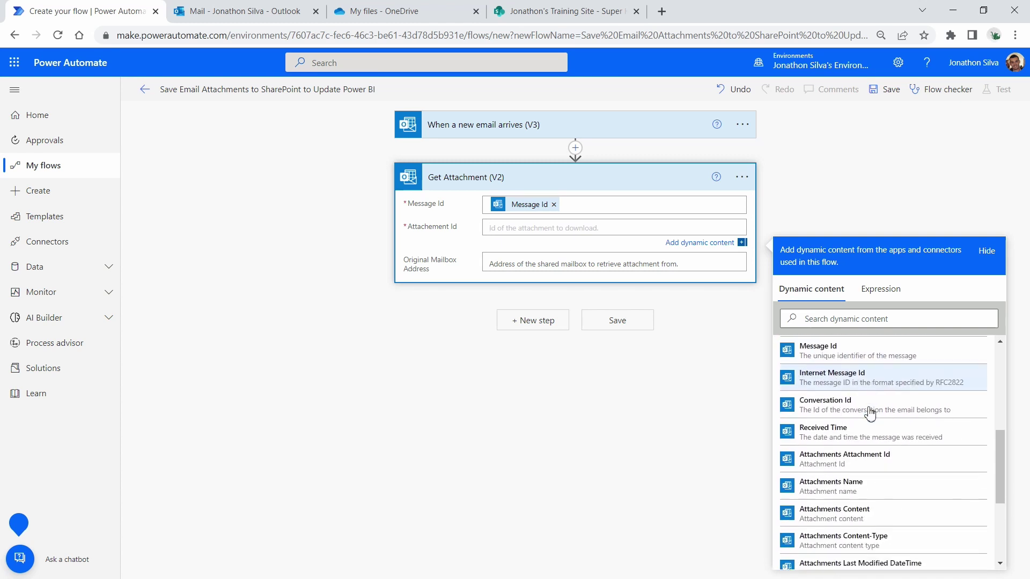
pyautogui.scroll(-2, 890, 397)
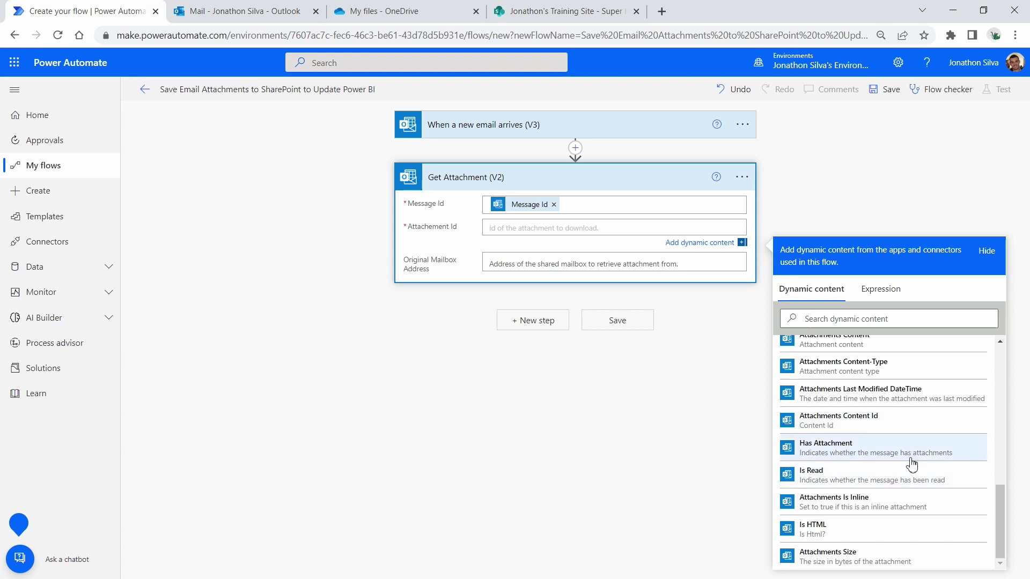
pyautogui.scroll(2, 916, 472)
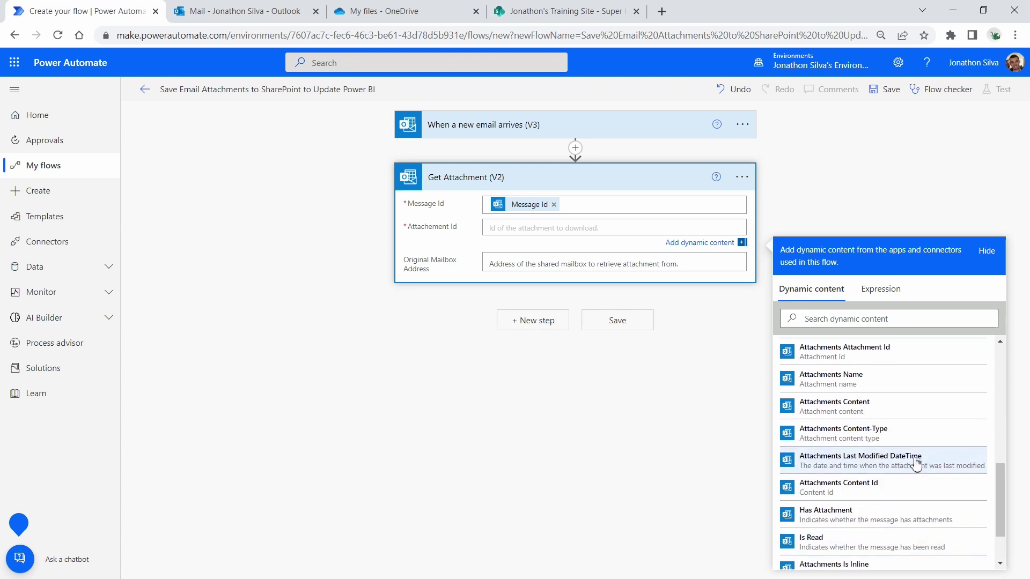
pyautogui.scroll(1, 901, 420)
pyautogui.scroll(1, 900, 420)
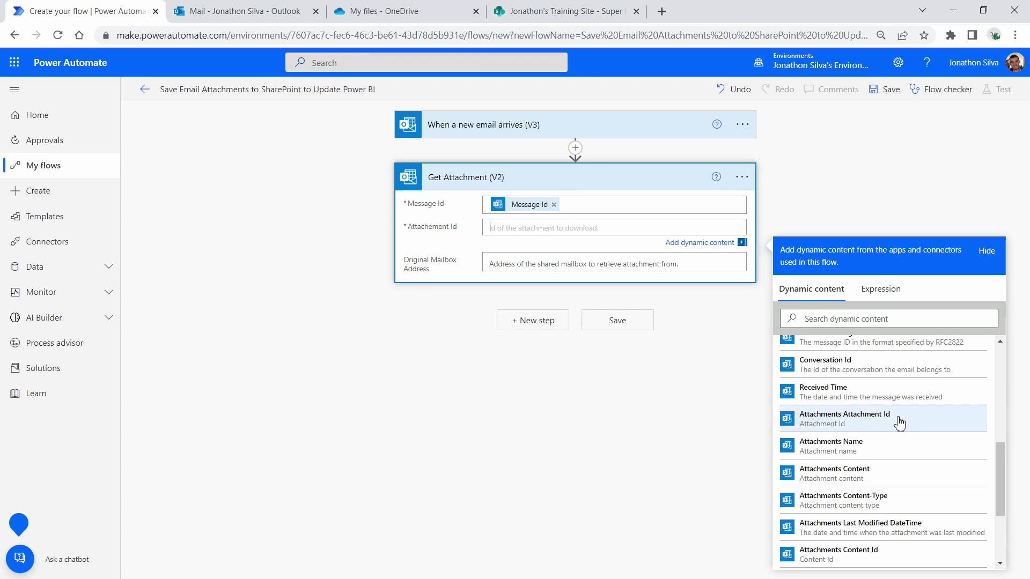
pyautogui.click(845, 418)
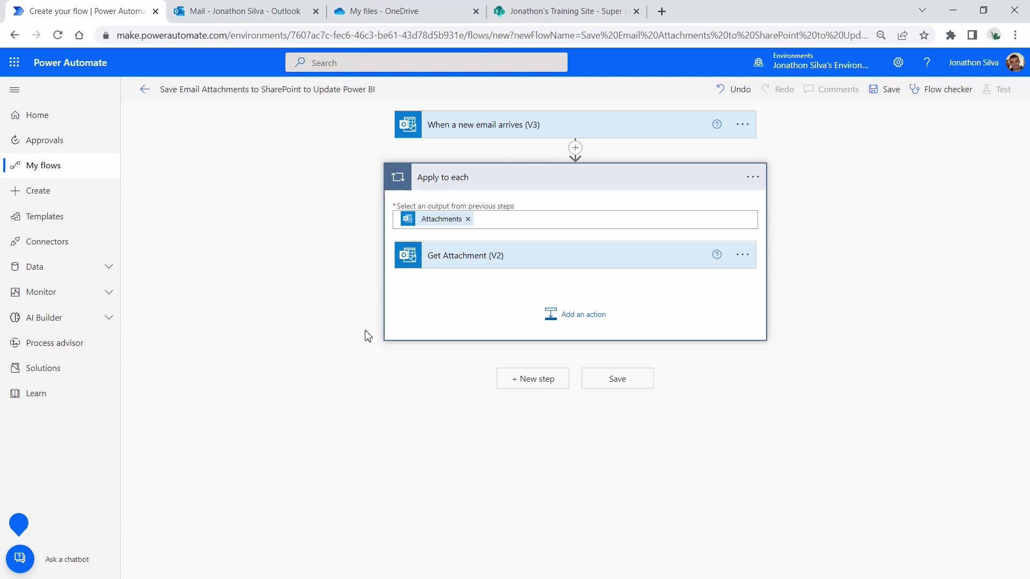
pyautogui.moveTo(463, 230)
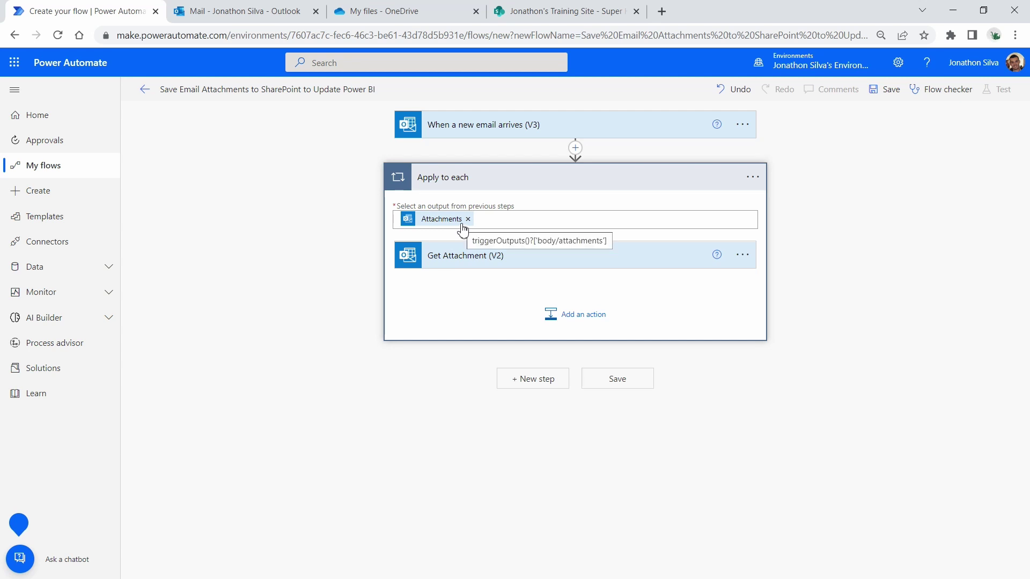
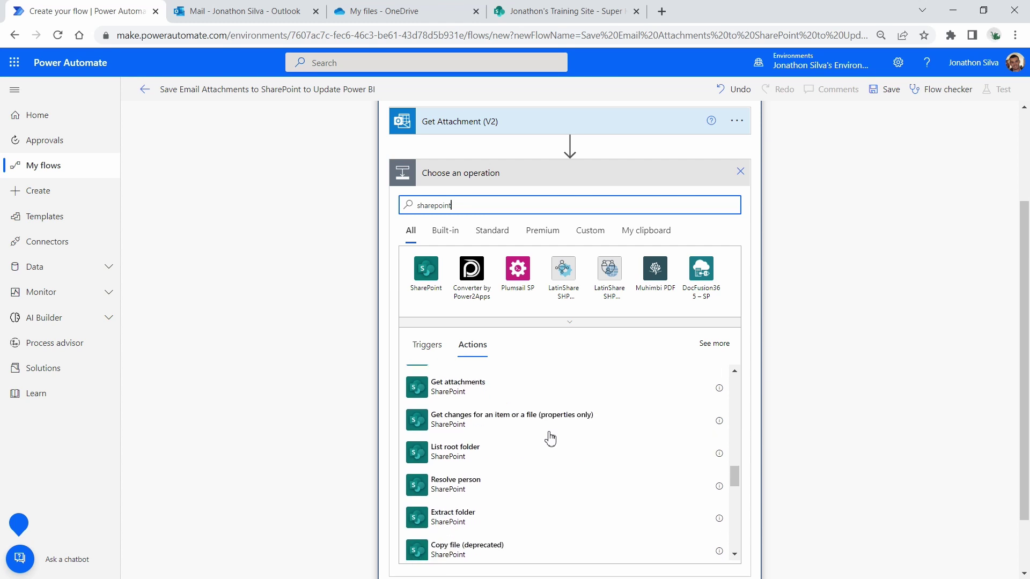
# Add the SharePoint Create file action after Get Attachment (V2) inside the Apply to each loop.
pyautogui.scroll(-5, 547, 433)
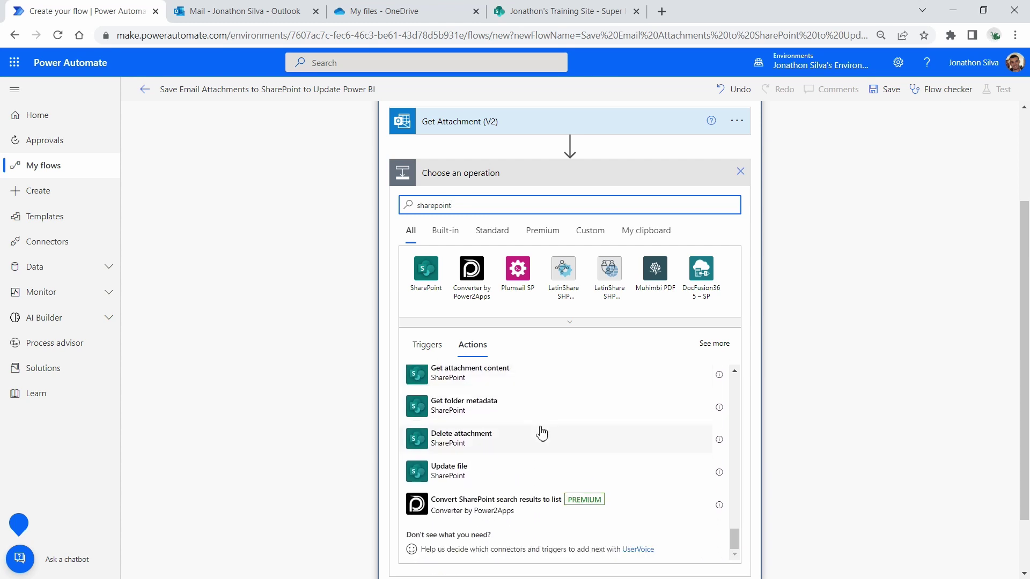
pyautogui.scroll(5, 542, 431)
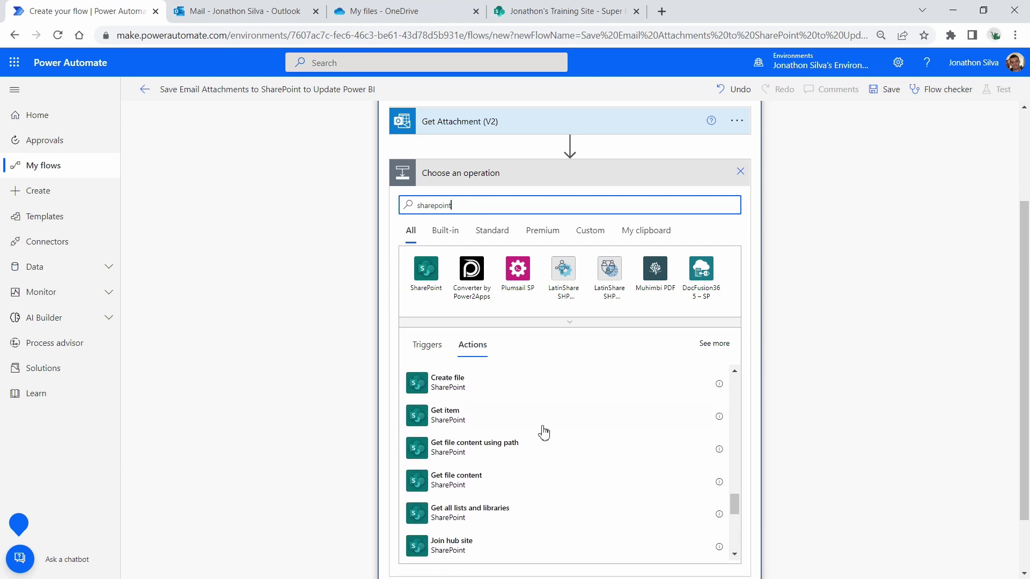
pyautogui.click(455, 384)
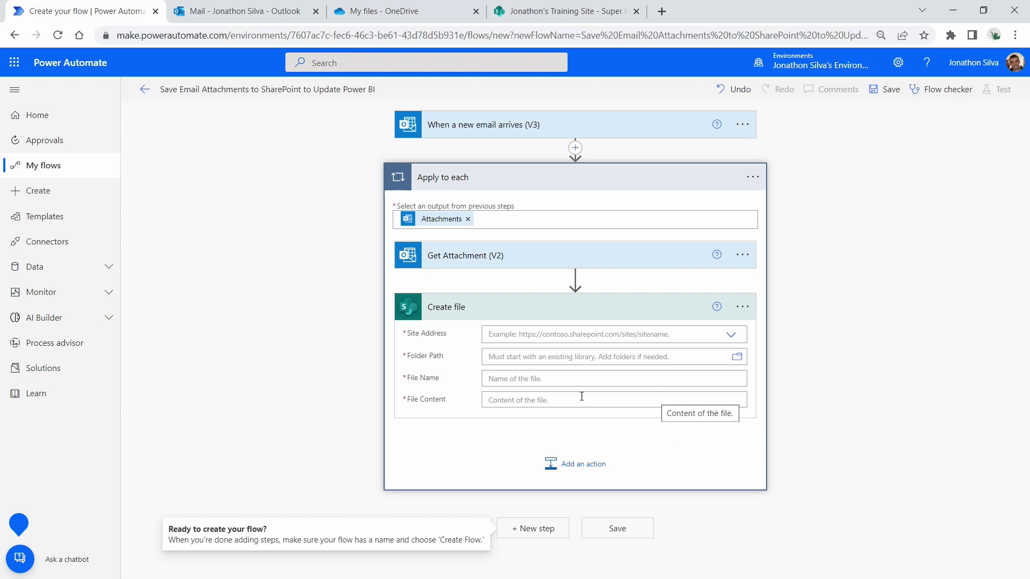
# Set the Create file action's site address to the Training Site and its folder path to /Super Hero Order Data.
pyautogui.click(732, 335)
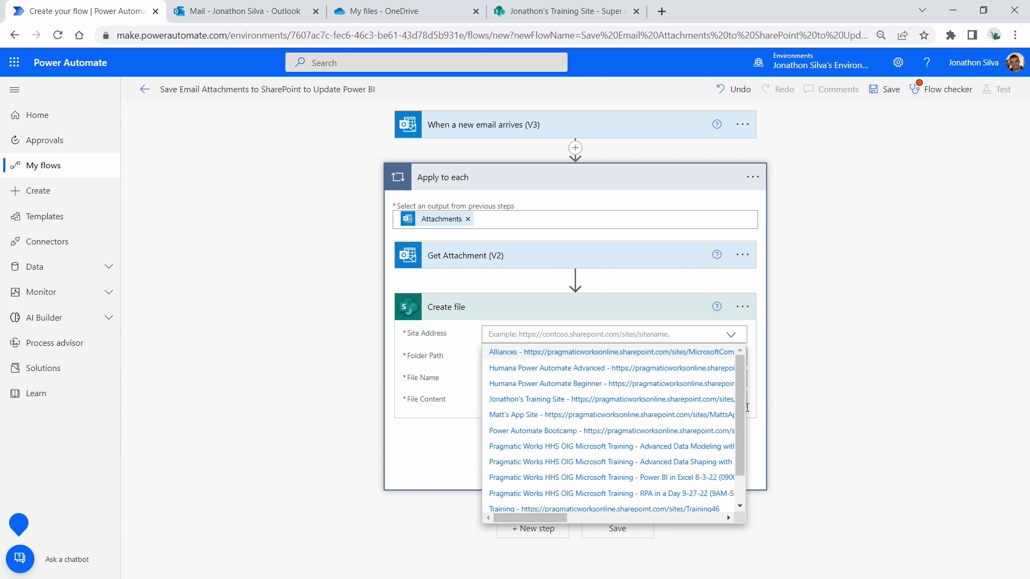
pyautogui.click(580, 399)
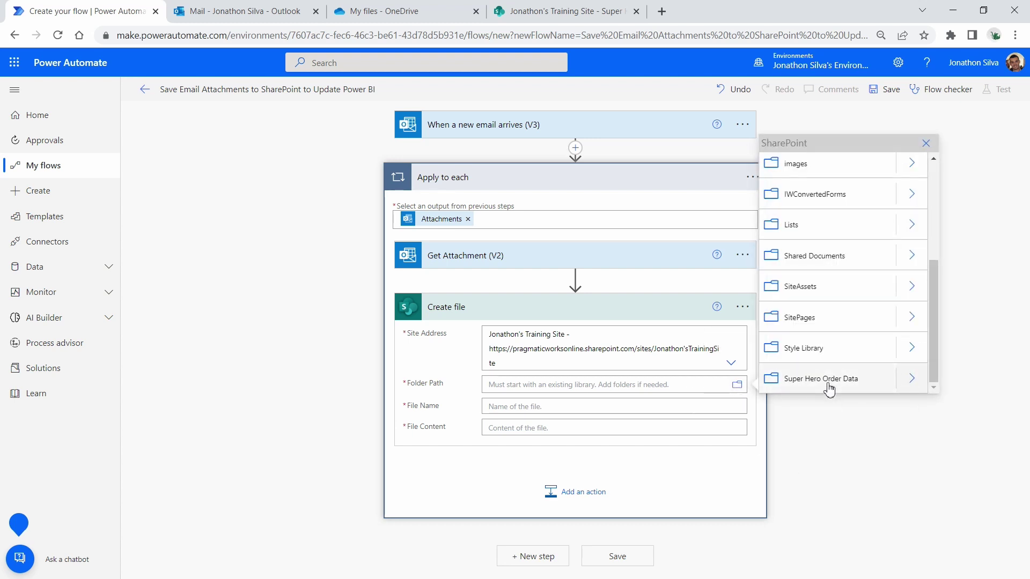
pyautogui.click(850, 389)
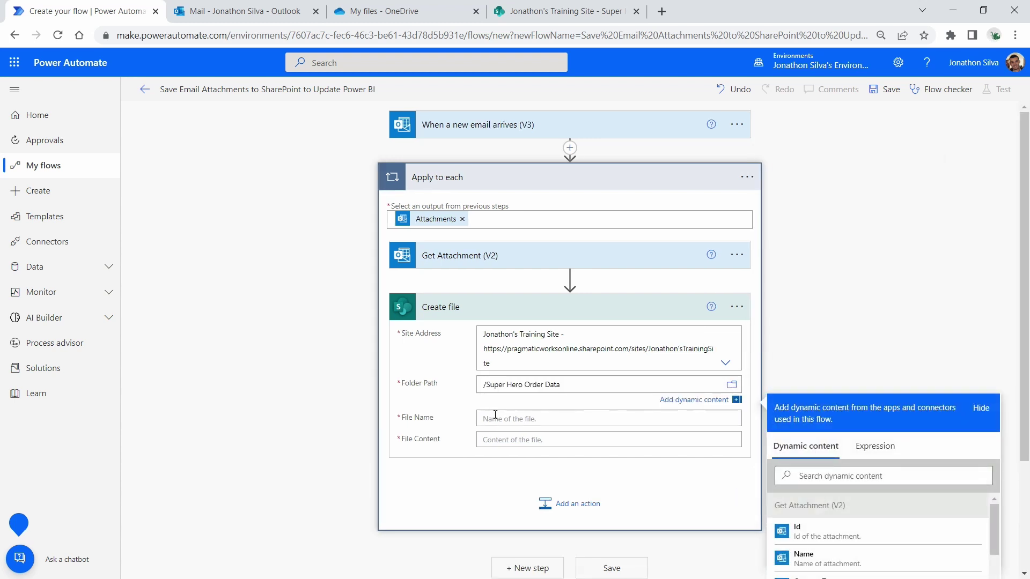
# Fill Create file's File Name with Get Attachment's Name and its File Content with the email trigger's Attachments Content dynamic content.
pyautogui.click(539, 417)
pyautogui.scroll(-1, 572, 375)
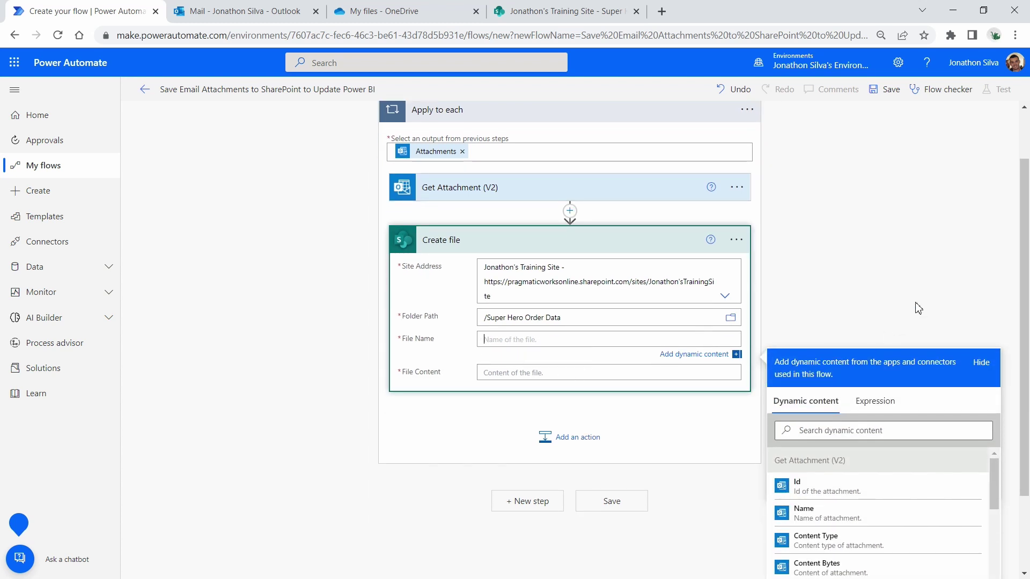
pyautogui.scroll(-2, 915, 308)
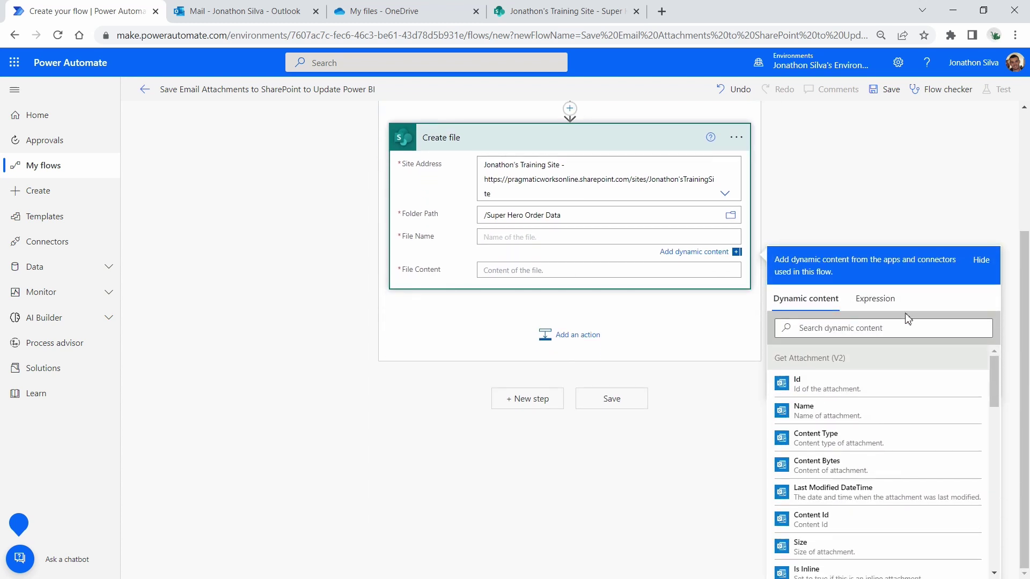
pyautogui.click(868, 416)
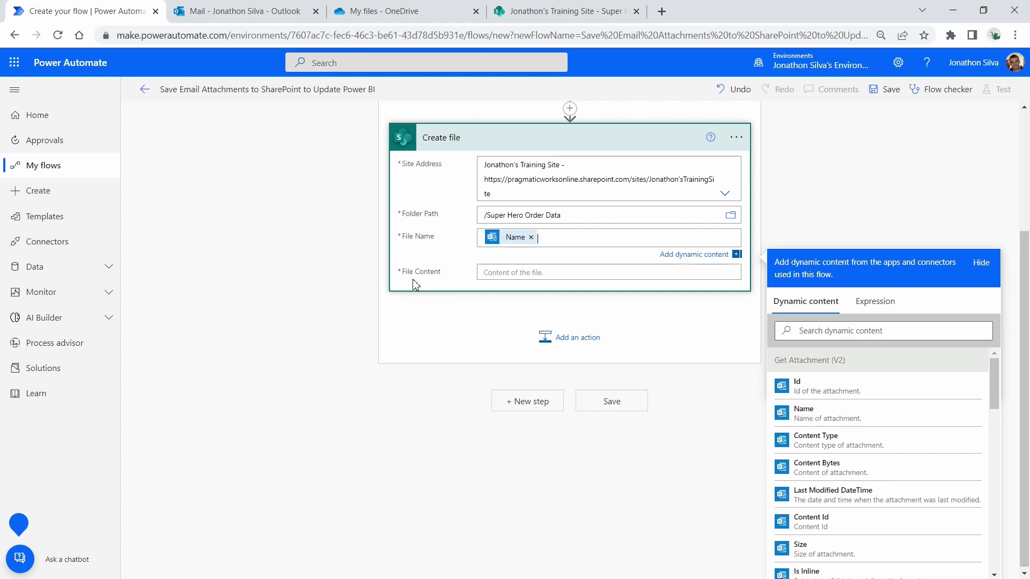
pyautogui.click(533, 272)
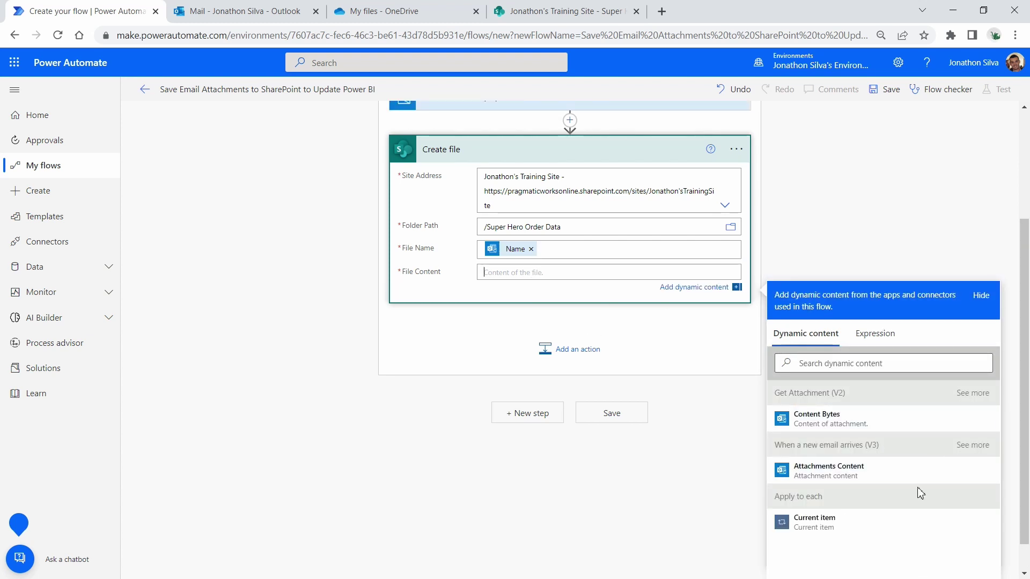
pyautogui.click(873, 479)
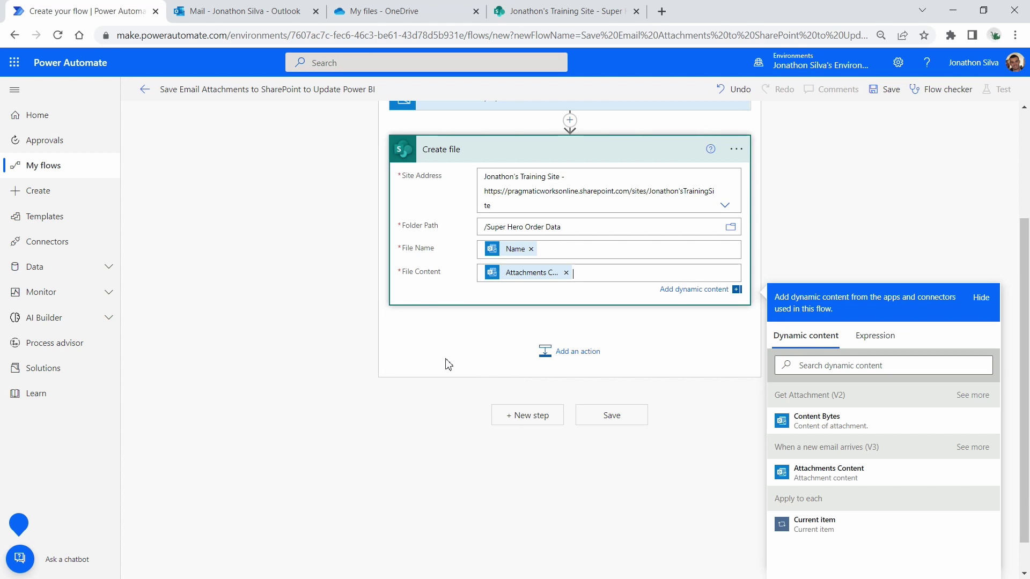
# Save the completed email attachment flow.
pyautogui.scroll(3, 446, 364)
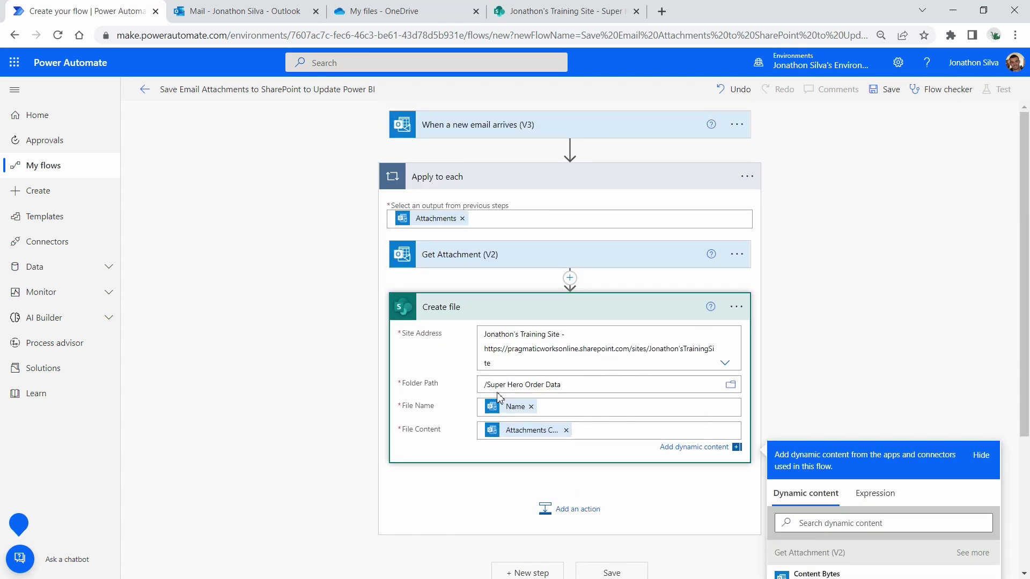
pyautogui.click(320, 375)
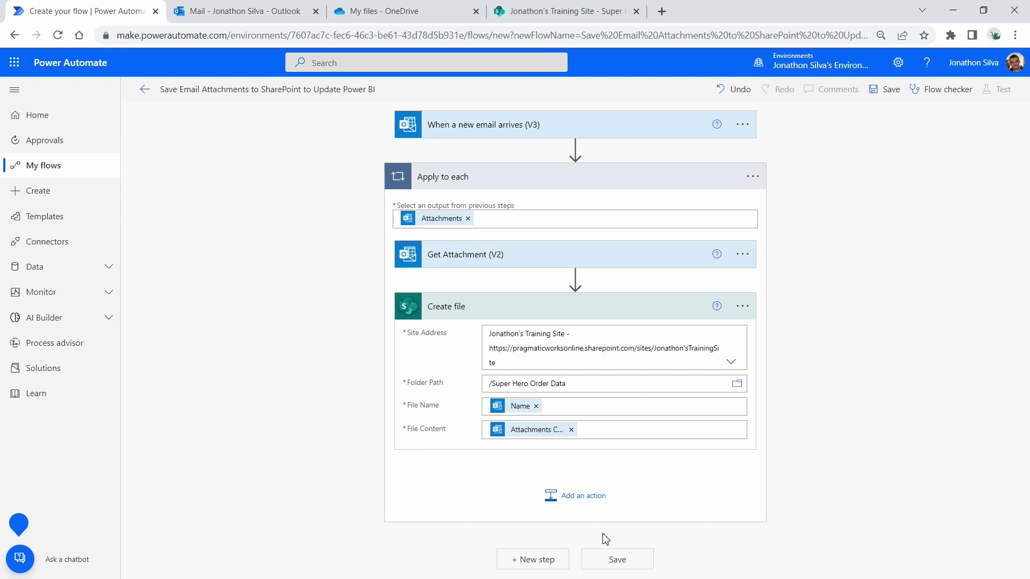
pyautogui.click(615, 559)
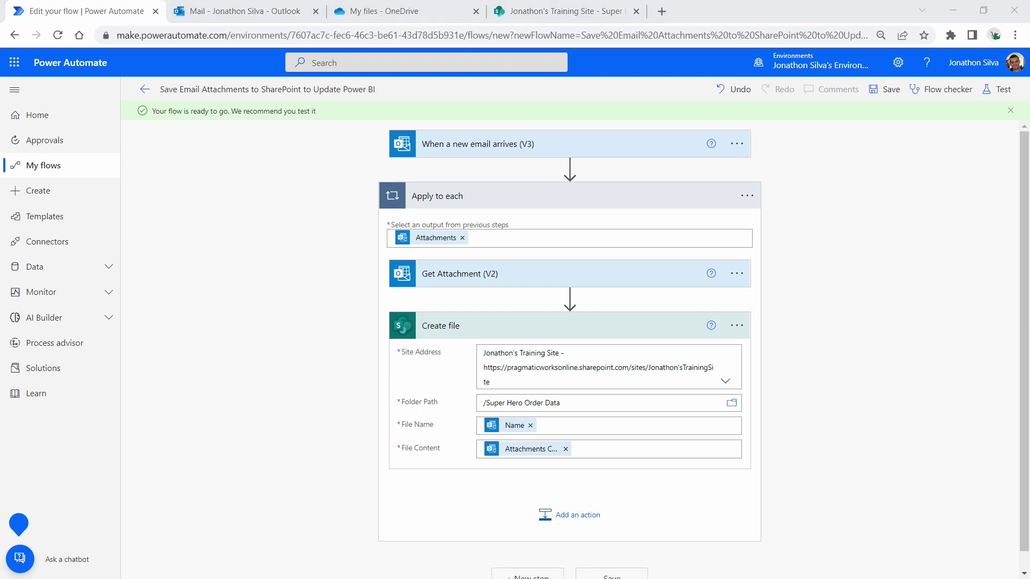
# Address the new Outlook email to the mailbox owner and give it the subject Super Hero Order.
pyautogui.moveTo(462, 69); pyautogui.dragTo(486, 68)
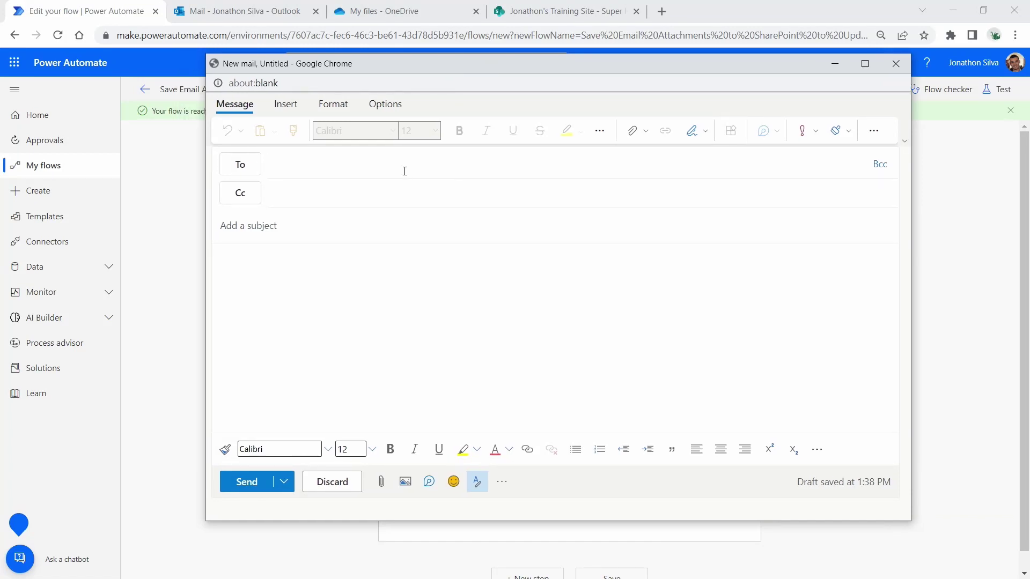
pyautogui.write('jsilva')
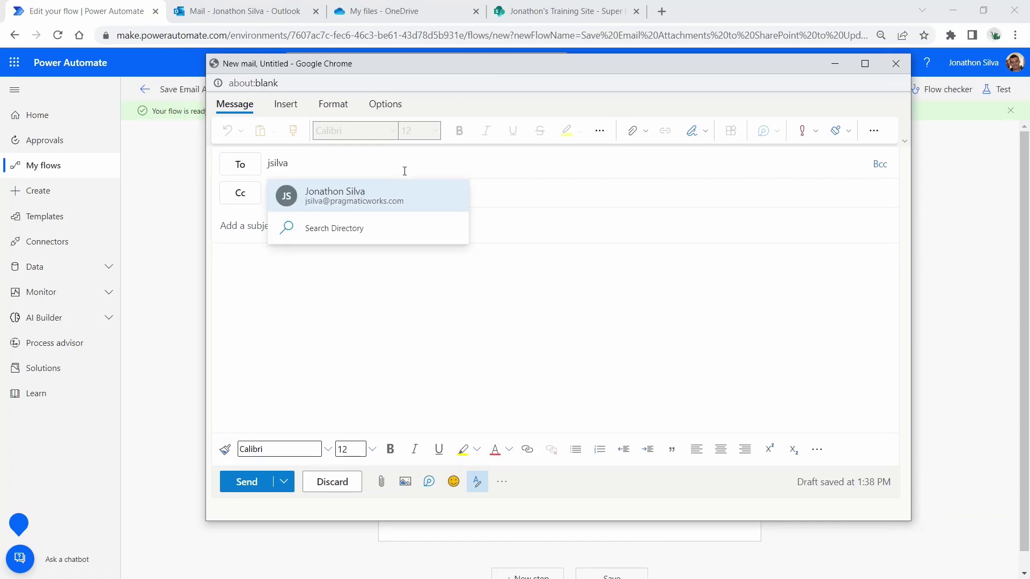
pyautogui.click(340, 206)
pyautogui.click(301, 230)
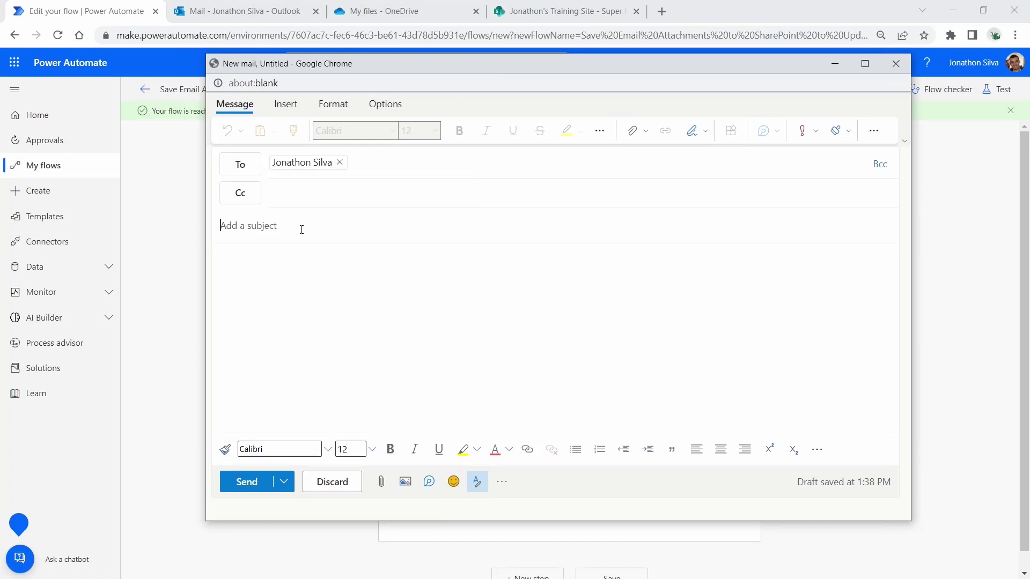
pyautogui.write('Super Hero Order')
# Attach the Avengers Orders.xlsx workbook to the Super Hero Order email.
pyautogui.click(421, 333)
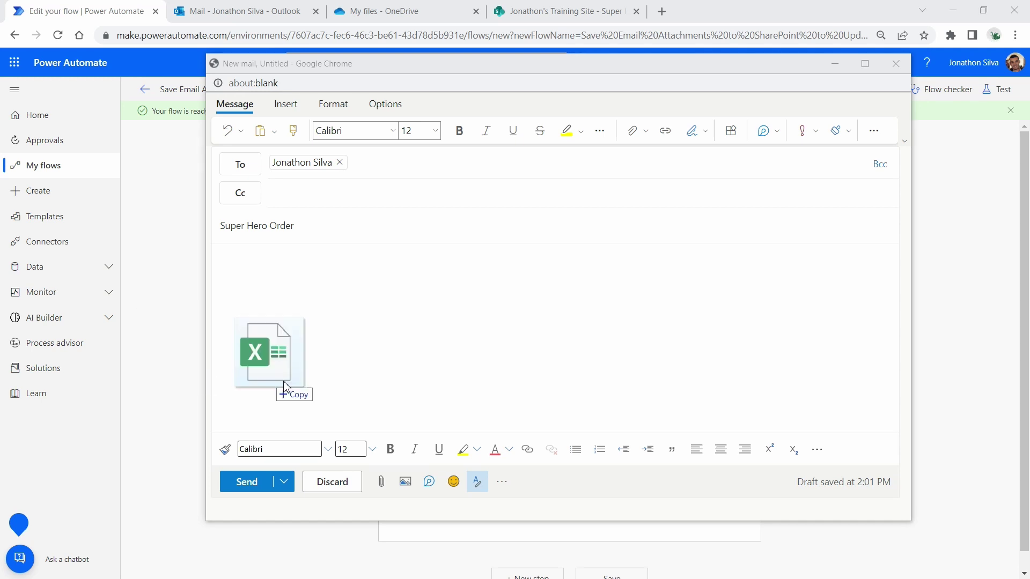
pyautogui.moveTo(280, 381); pyautogui.dragTo(386, 322)
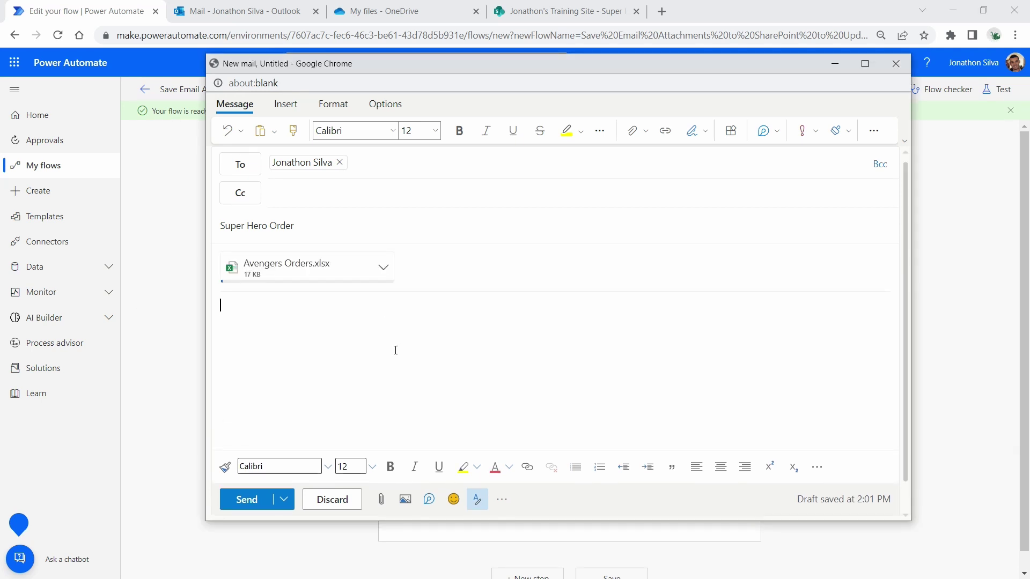
pyautogui.click(484, 347)
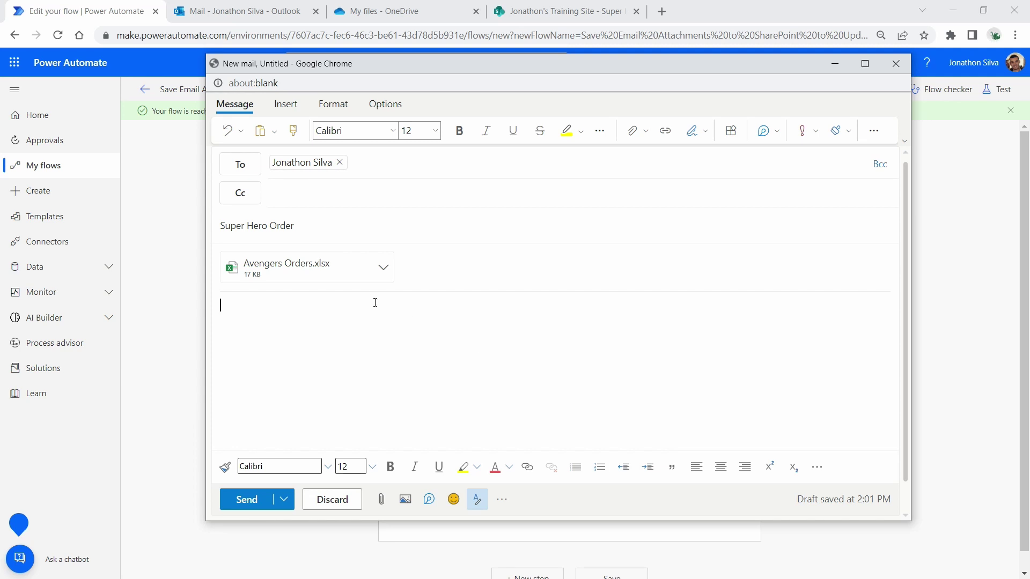
# Return to the flow in Power Automate and start a manual test of it.
pyautogui.click(986, 154)
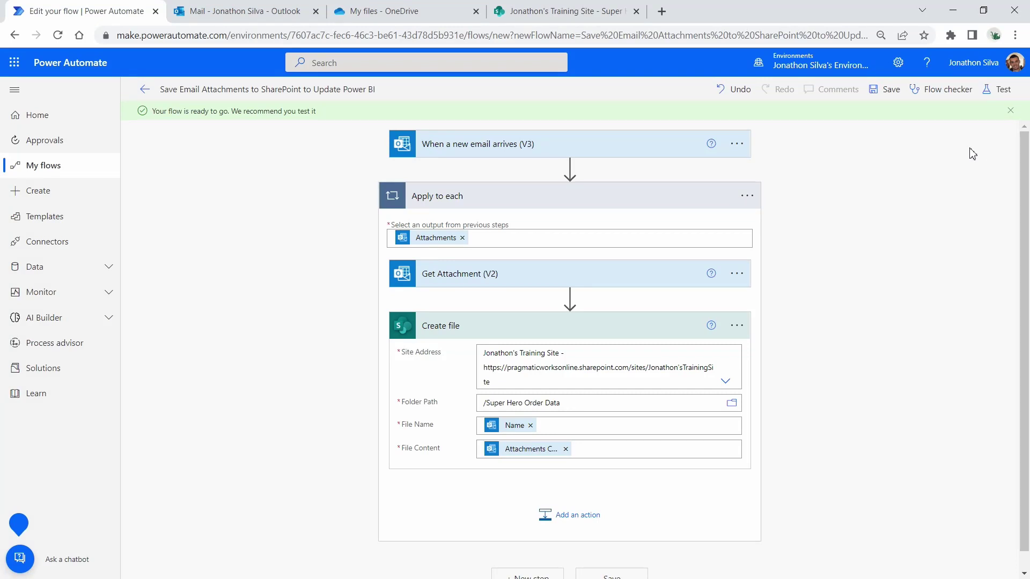
pyautogui.click(996, 89)
pyautogui.click(840, 118)
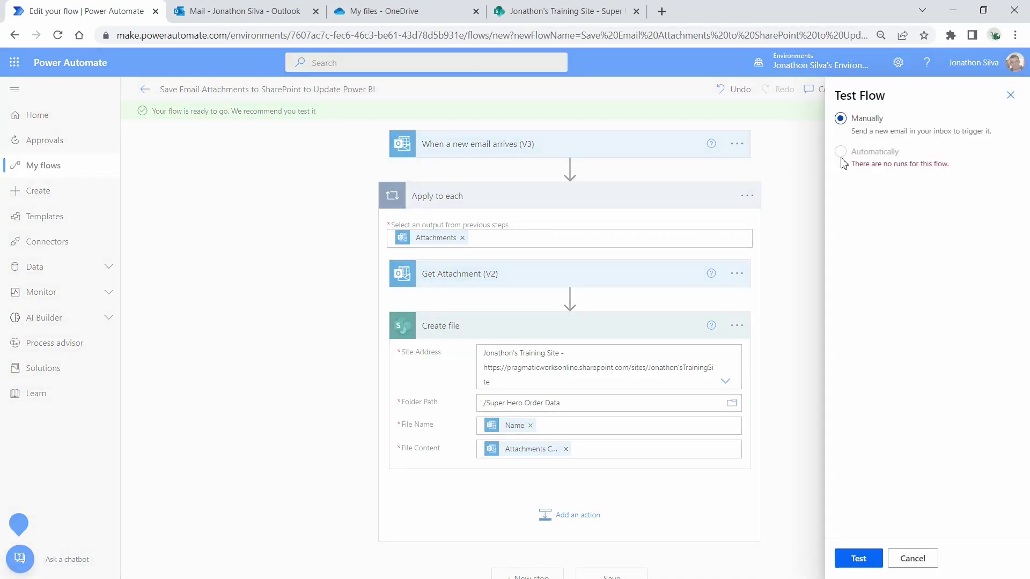
pyautogui.click(859, 558)
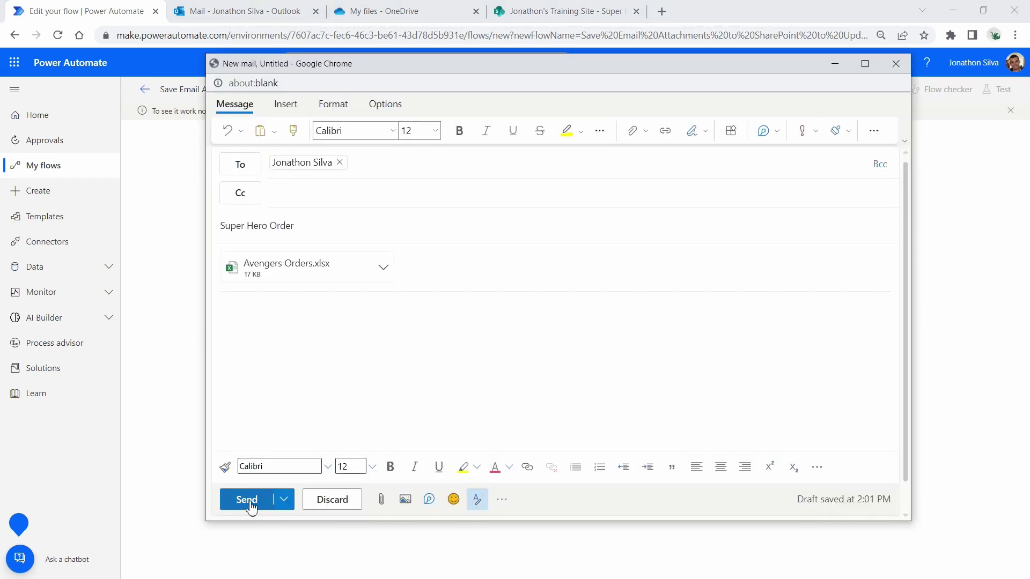
# Send the Super Hero Order email to trigger the flow, check the Outlook inbox for it, and return to the flow run.
pyautogui.click(248, 502)
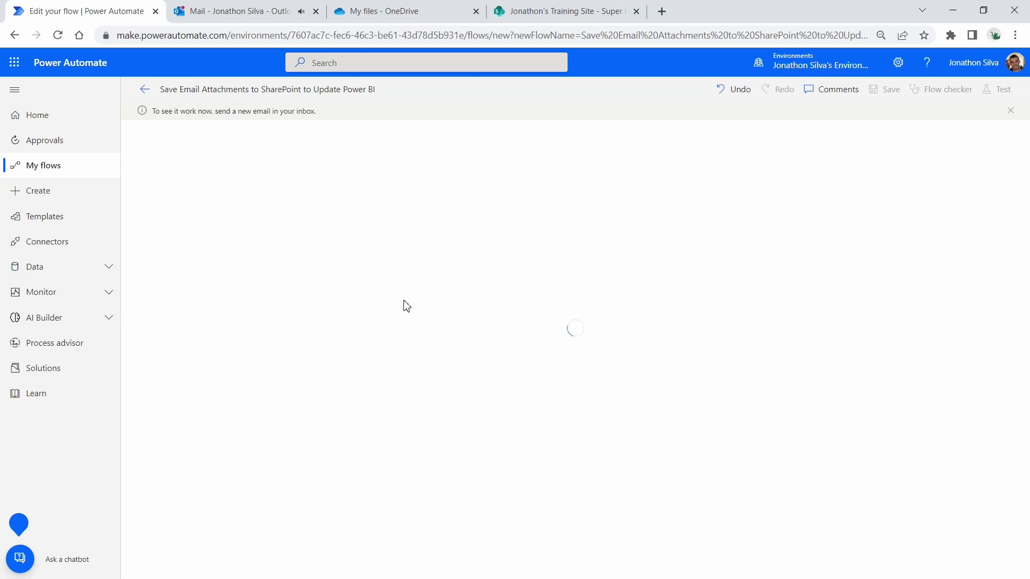
pyautogui.click(184, 13)
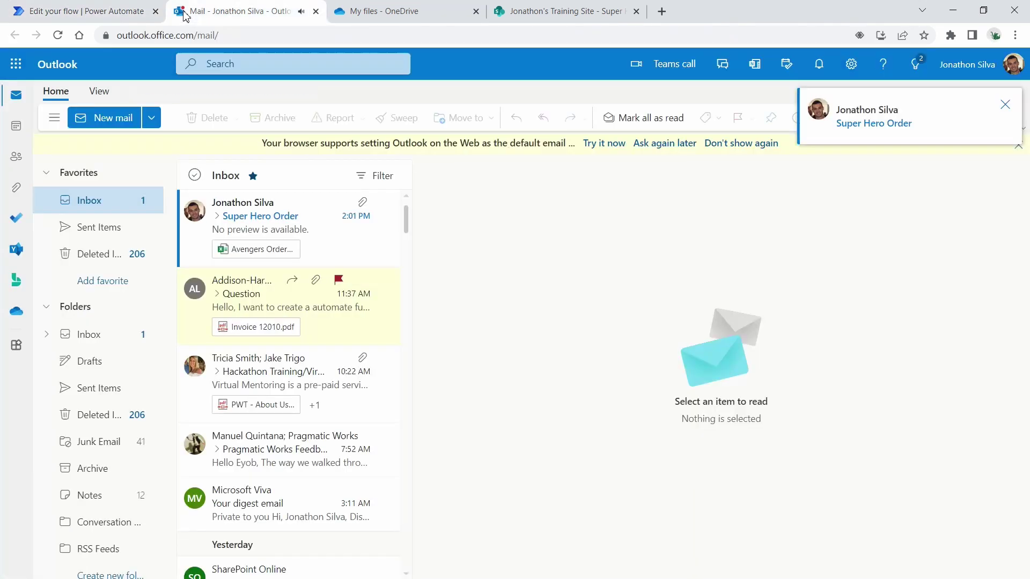
pyautogui.click(134, 13)
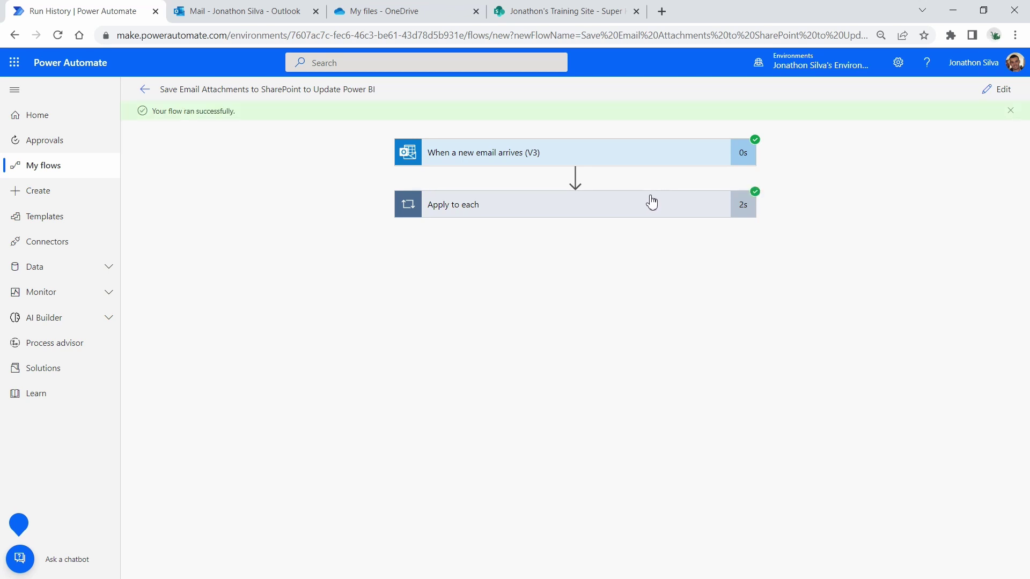
# Switch to SharePoint and reload the Super Hero Order Data library to check for the saved attachment.
pyautogui.click(553, 8)
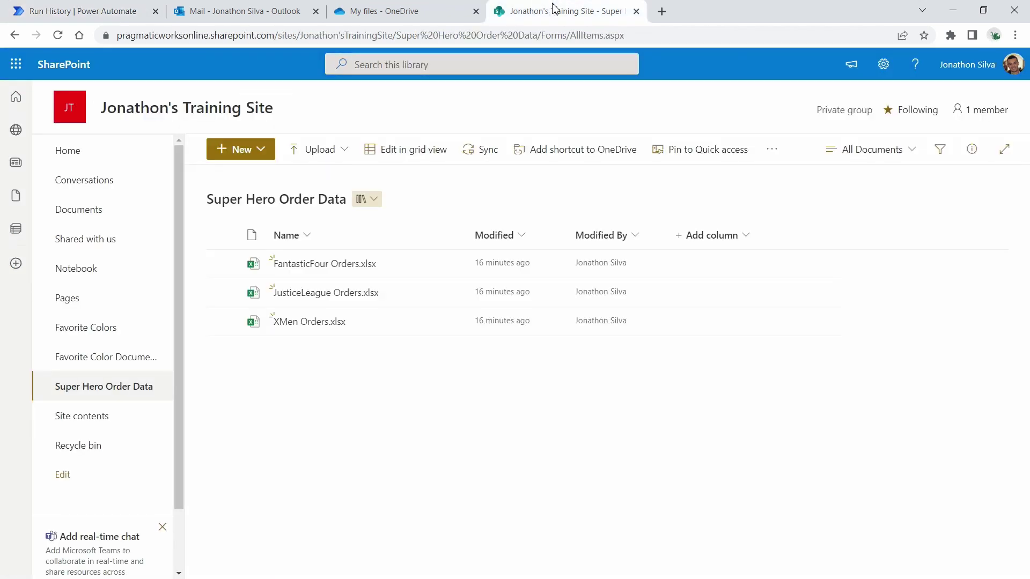
pyautogui.click(57, 35)
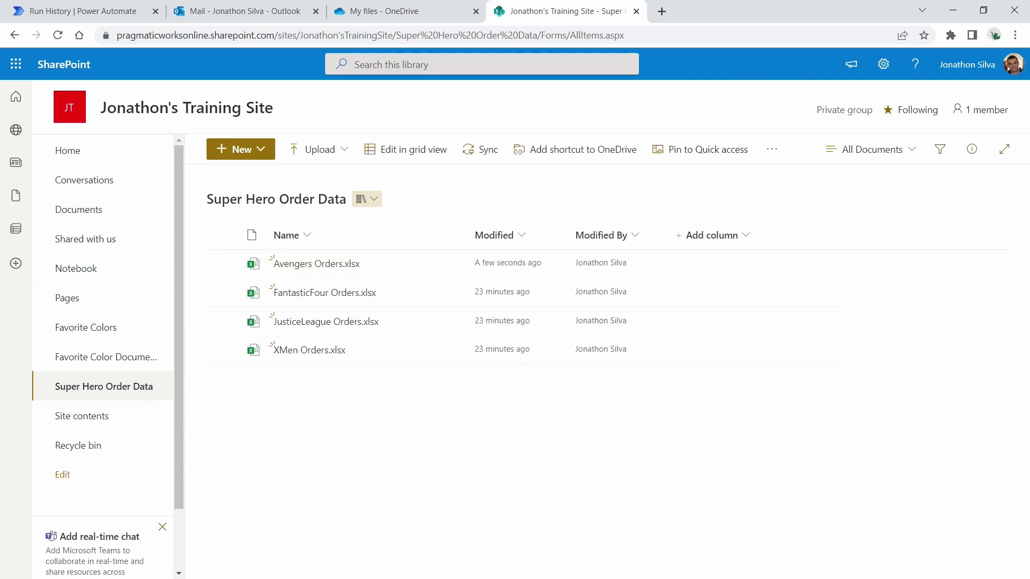
# Switch to Power BI Desktop and refresh the data of the Super Hero Orders report.
pyautogui.hotkey('alt', 'Tab')
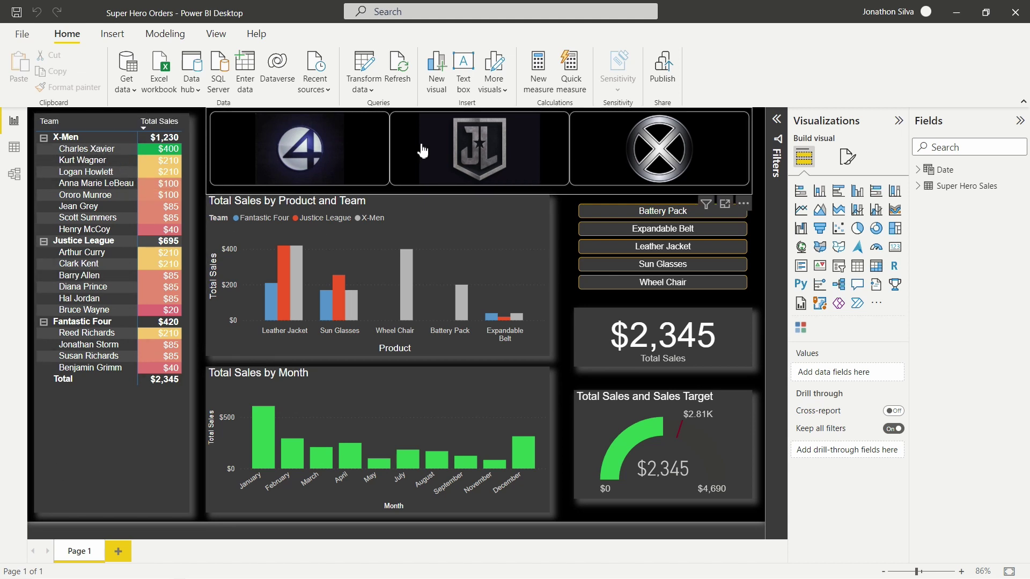
pyautogui.click(402, 70)
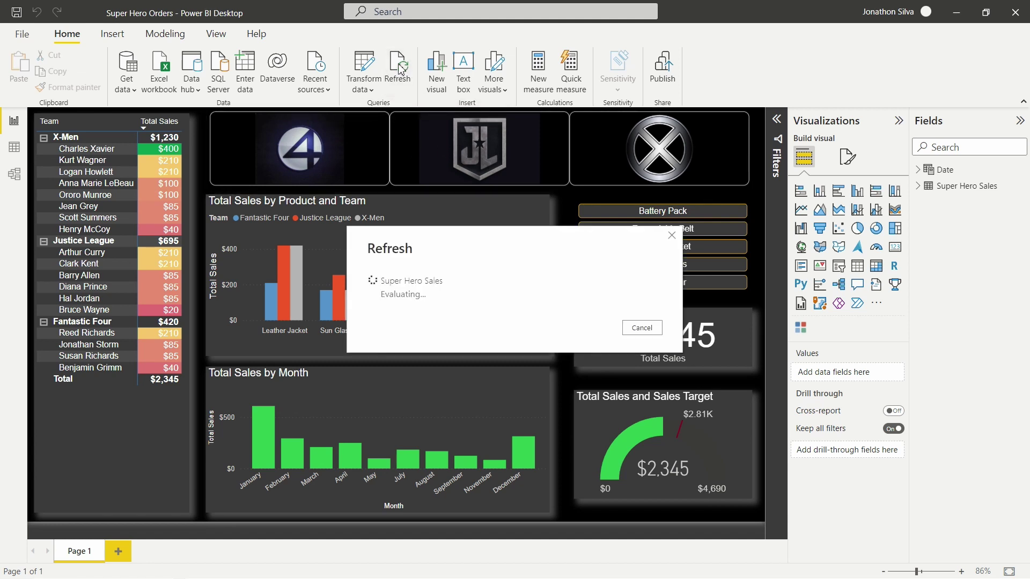